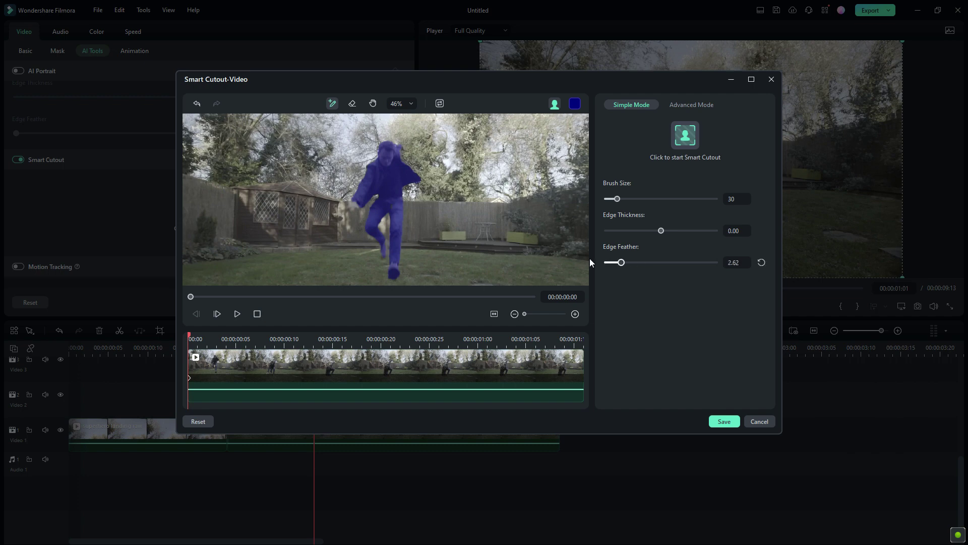
Step: Preview the smart cutout on a black background, reset Edge Thickness to 0.00 and apply a slight Edge Feather
left_click(555, 103)
left_click(568, 154)
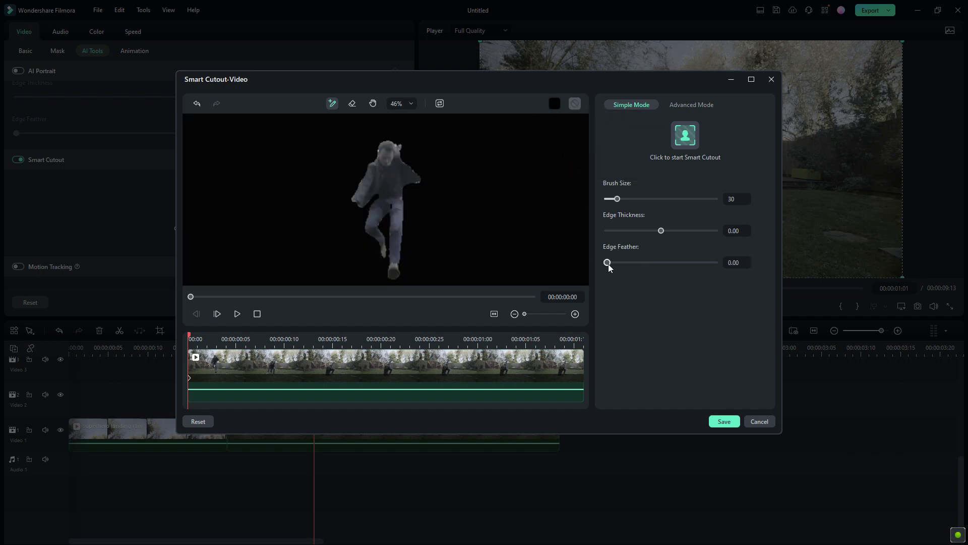
left_click_drag(642, 263, 612, 266)
left_click_drag(660, 231, 670, 231)
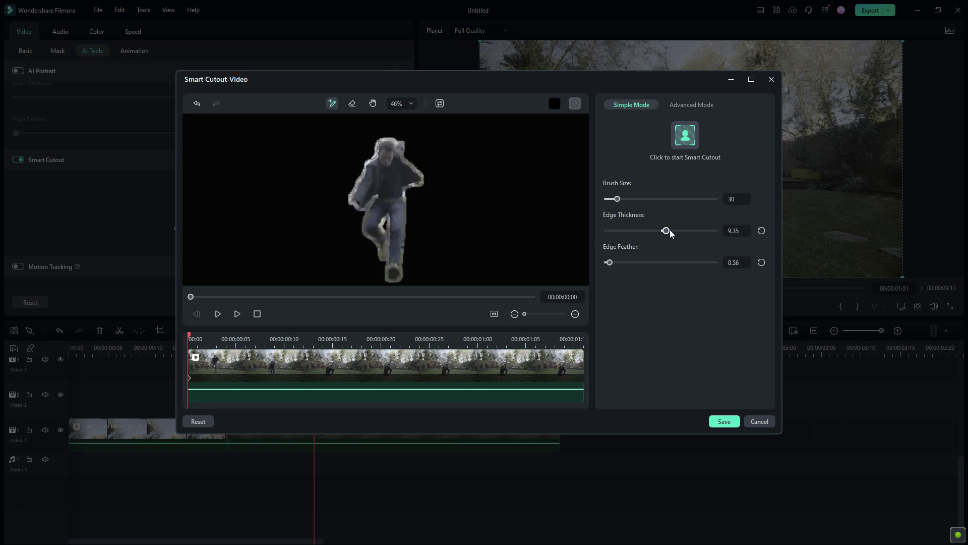
left_click(761, 232)
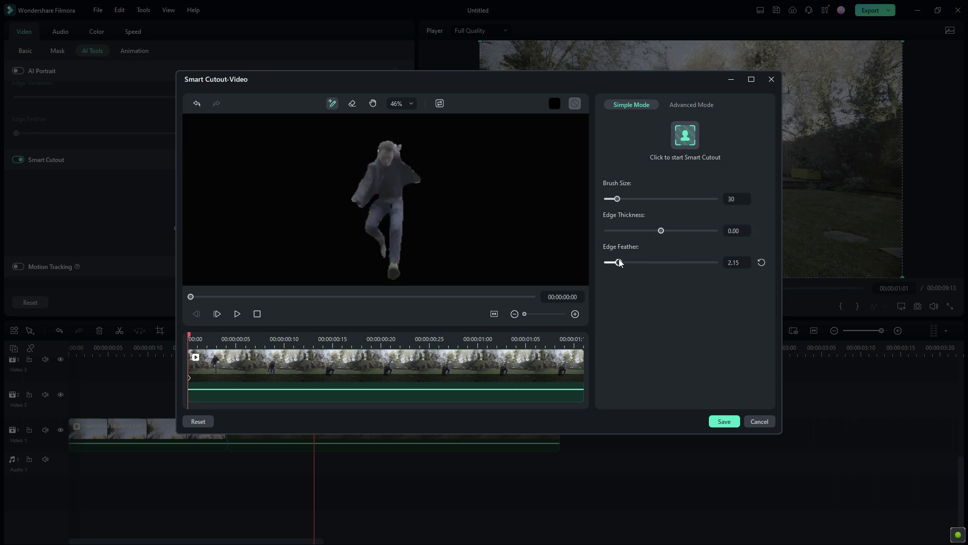
left_click_drag(634, 261, 626, 262)
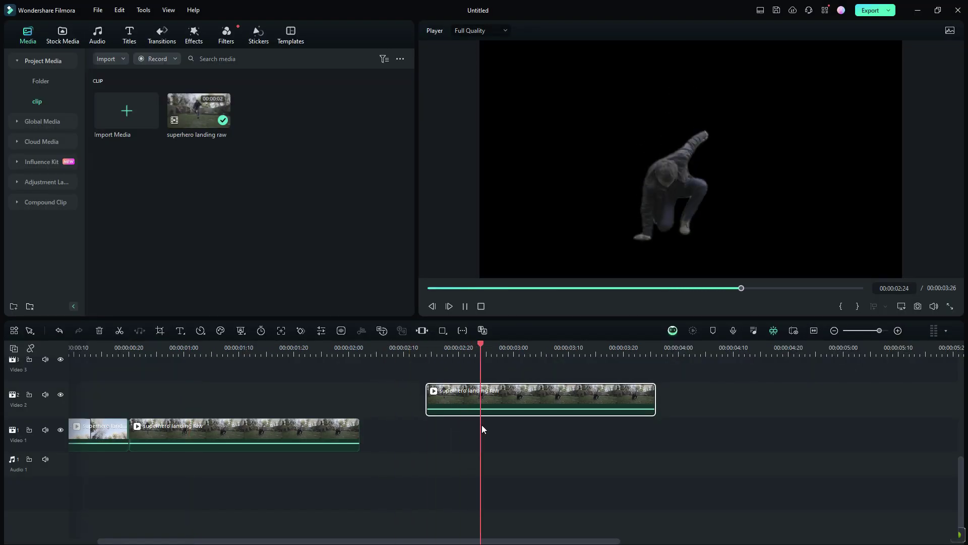
Step: Play back the cutout clip on Video 2 several times to check the quality of the cutout
key("space")
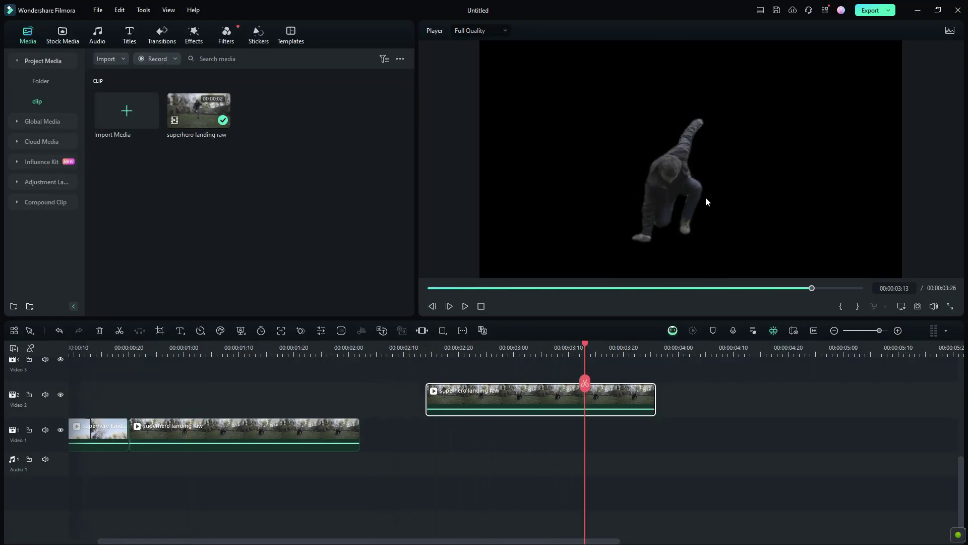
left_click(408, 346)
key("space")
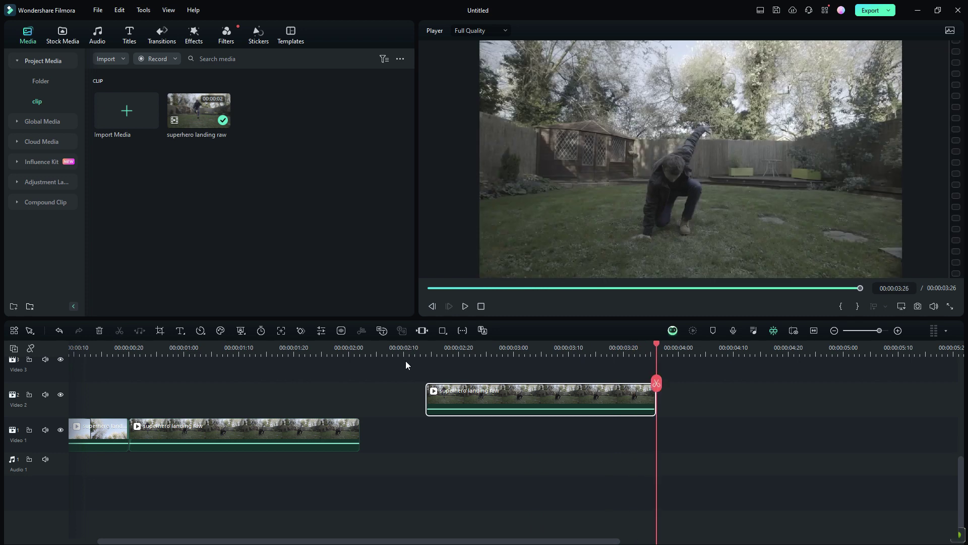
left_click(406, 361)
key("space")
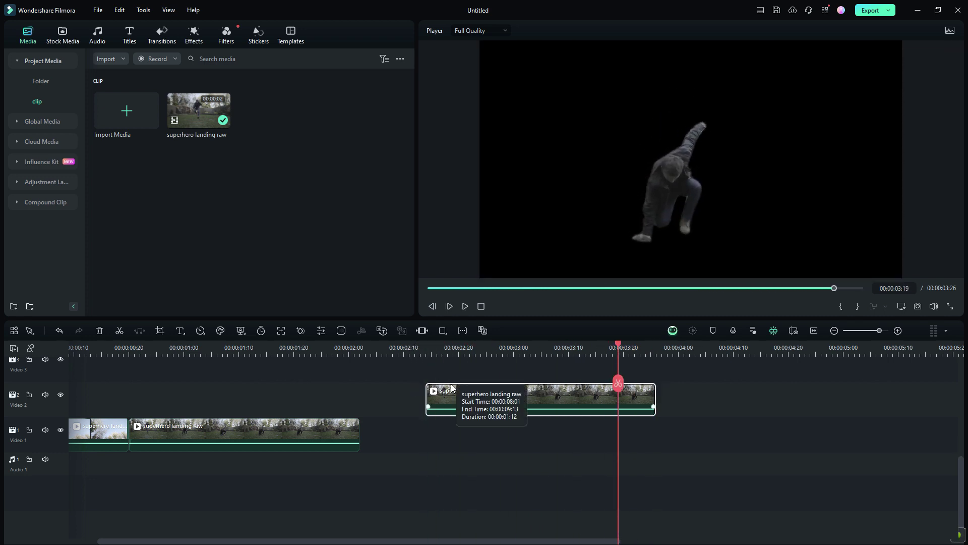
Step: Align the cutout clip on Video 2 directly above the matching landing clip, toggling Video 1's visibility to check the layers
left_click_drag(476, 398, 170, 401)
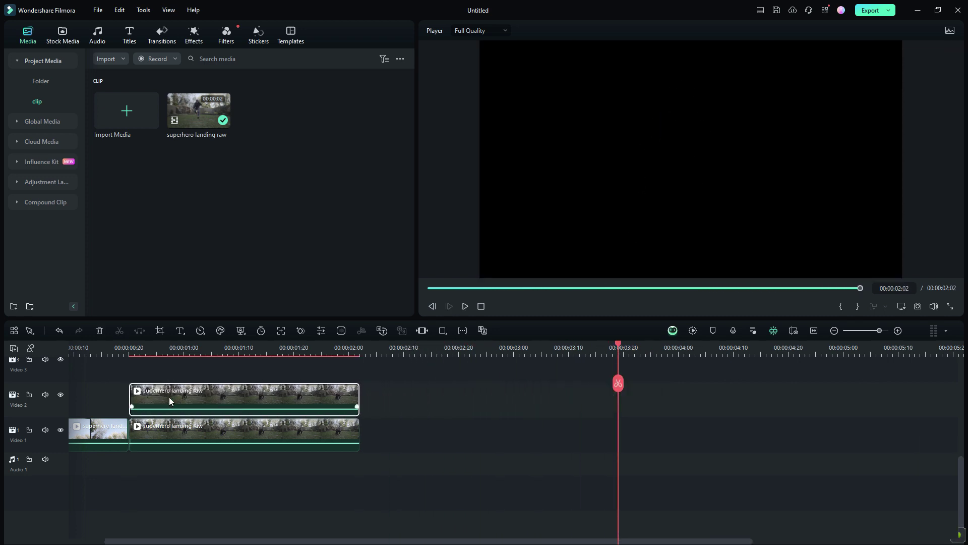
left_click(146, 342)
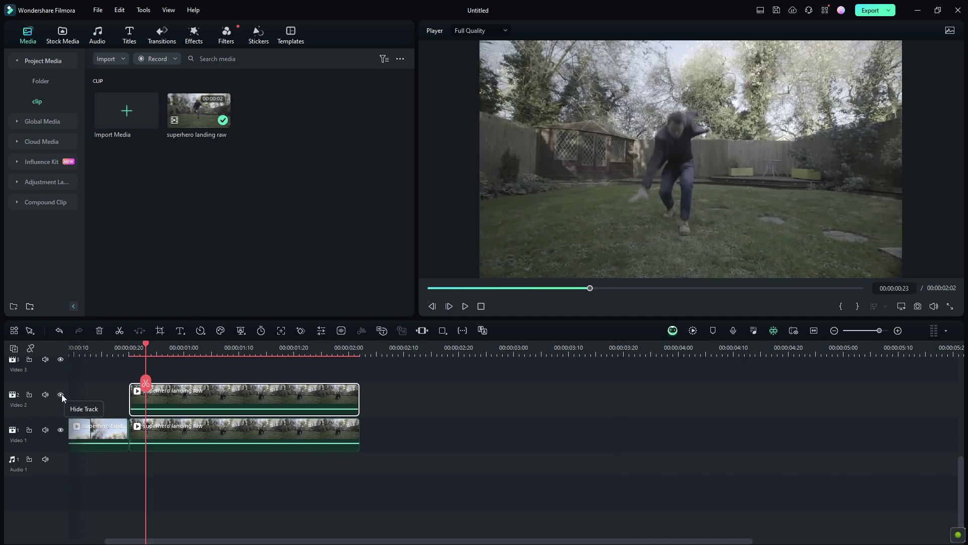
left_click(61, 430)
left_click(61, 429)
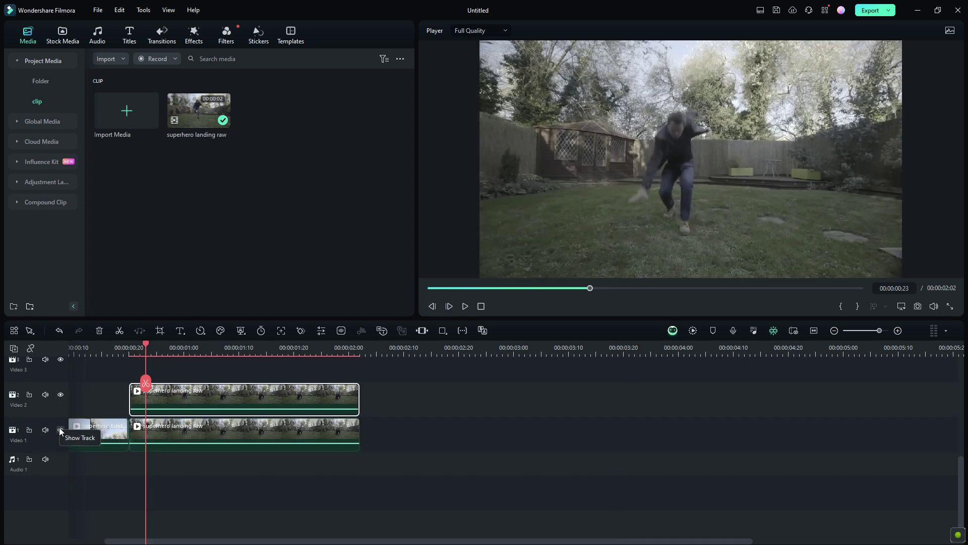
left_click(61, 430)
left_click(60, 430)
Step: Move the cutout clip up to Video 3 and place the 6 Ground Fog Rolling clip on Video 4 after the landing clips
scroll(205, 384, "up", 3)
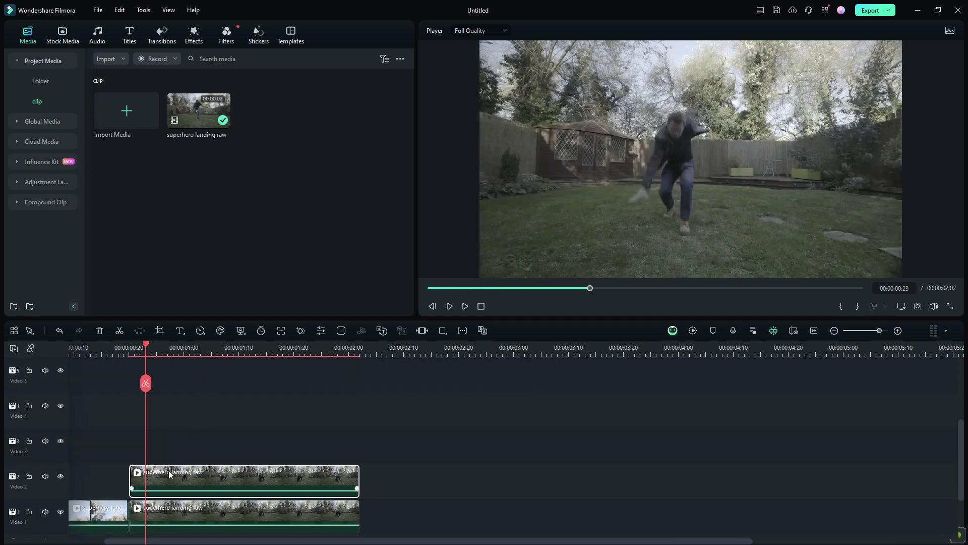
left_click_drag(169, 473, 168, 457)
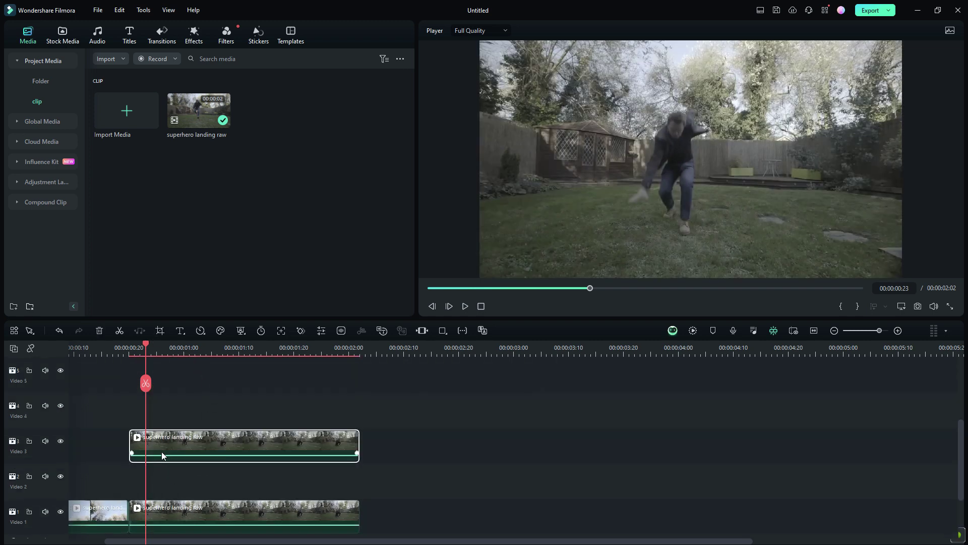
left_click(50, 81)
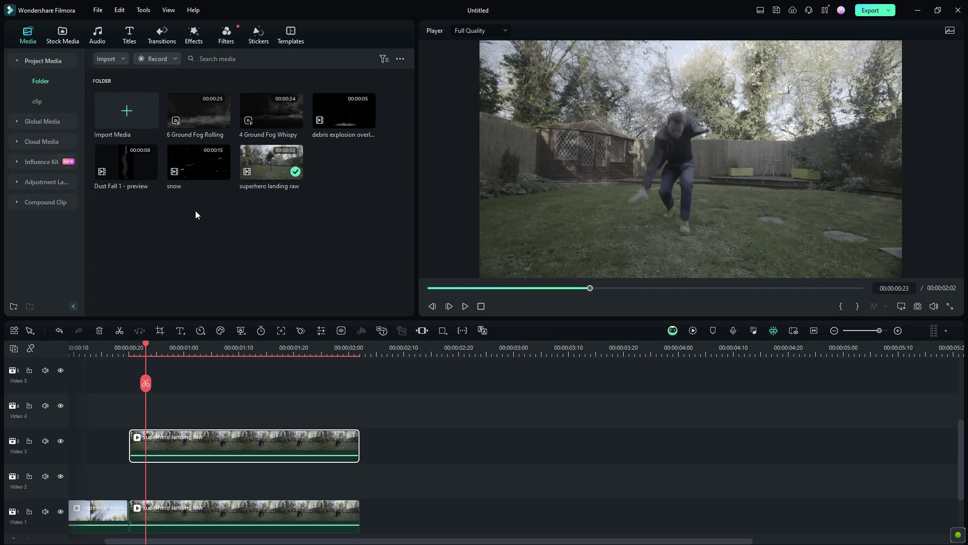
left_click_drag(203, 107, 367, 424)
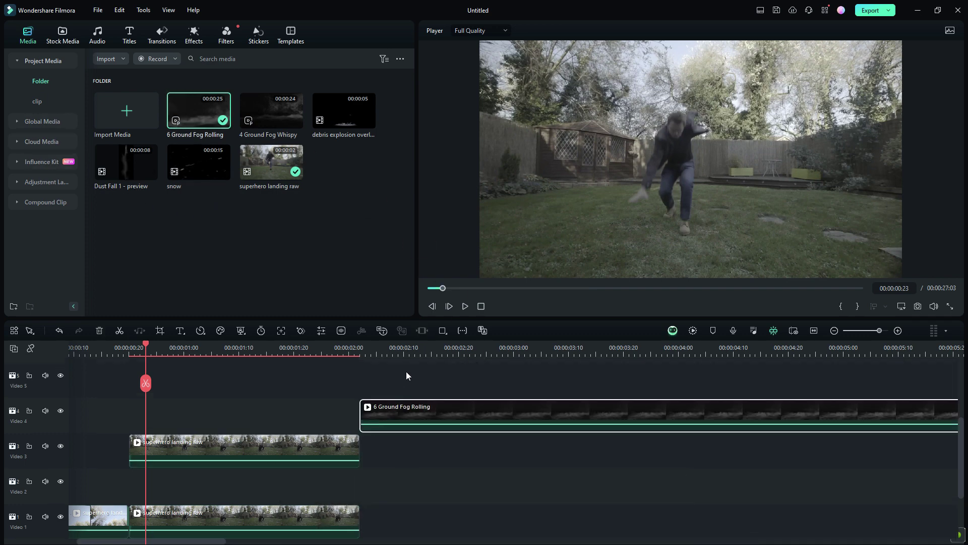
Step: Play and scrub through the 6 Ground Fog Rolling clip to look for a suitable section of fog
left_click_drag(428, 346, 343, 356)
key("space")
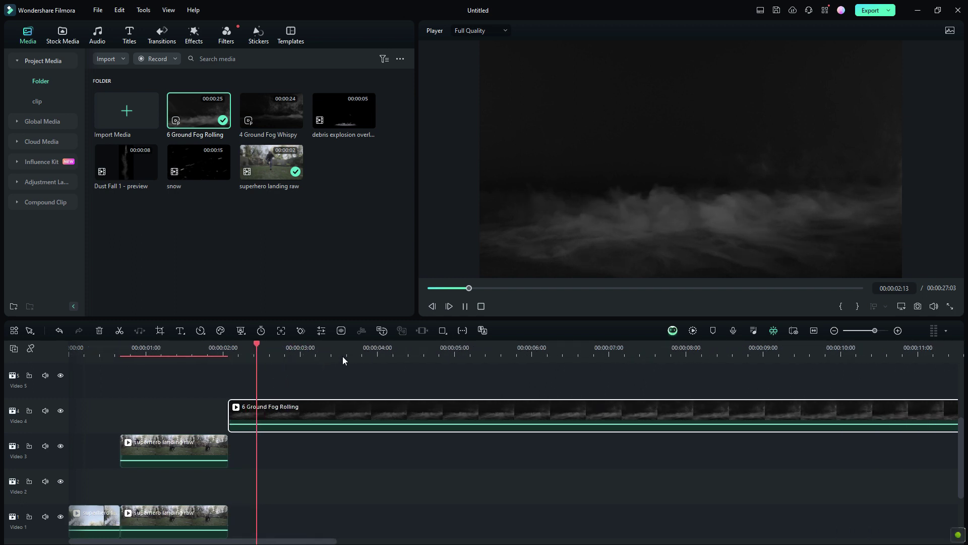
scroll(211, 350, "down", 3)
key("space")
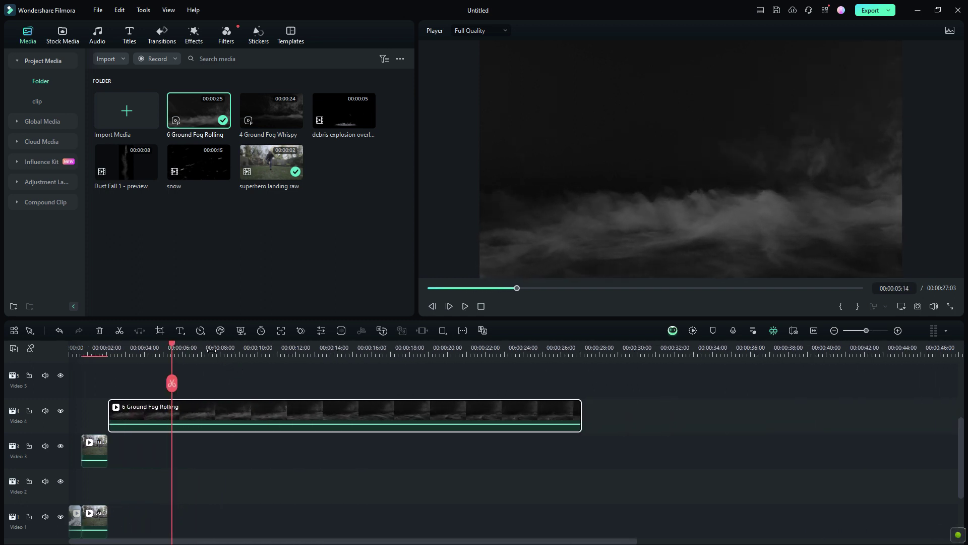
left_click_drag(175, 347, 208, 347)
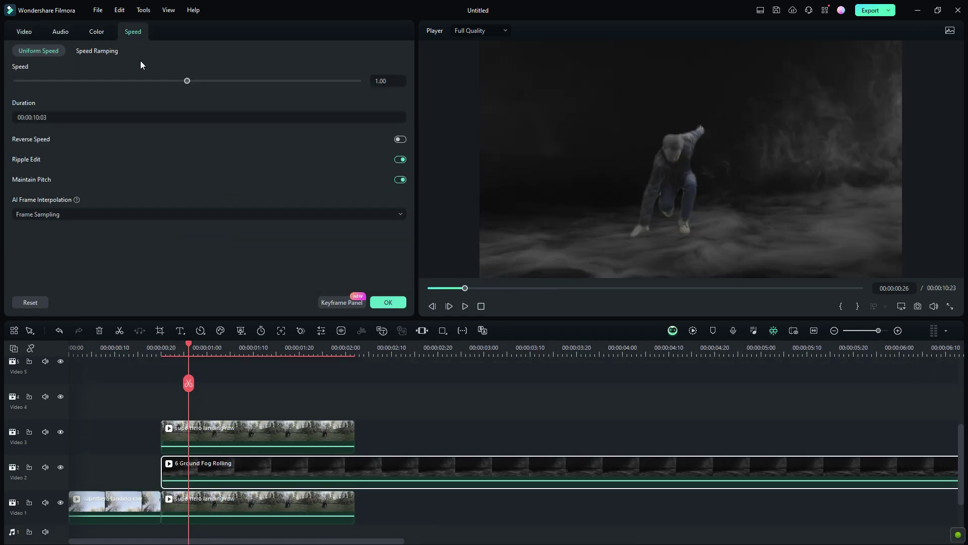
Step: Apply the Flash in speed ramp to 6 Ground Fog Rolling, raising its first two points to 10x and the third nearly as high
left_click(109, 51)
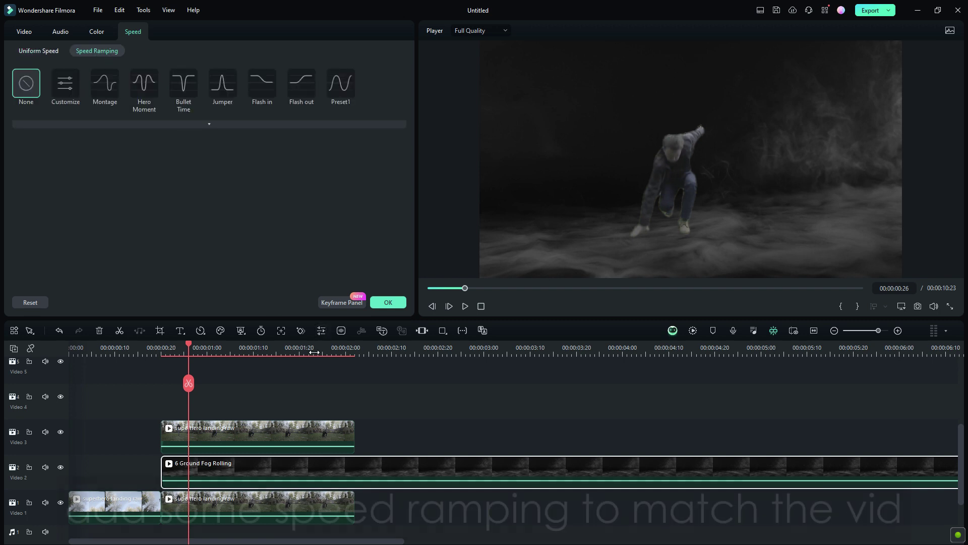
scroll(184, 388, "down", 4)
left_click(106, 355)
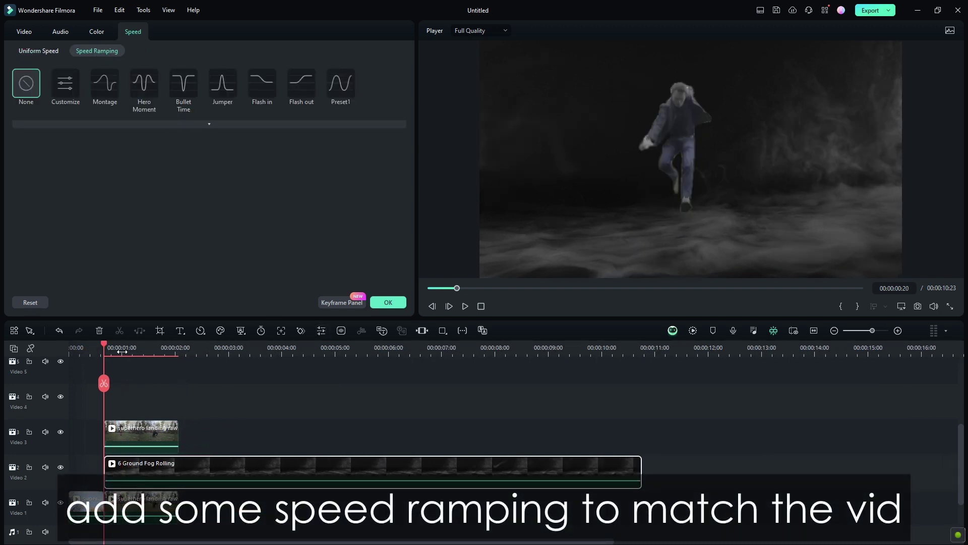
key("space")
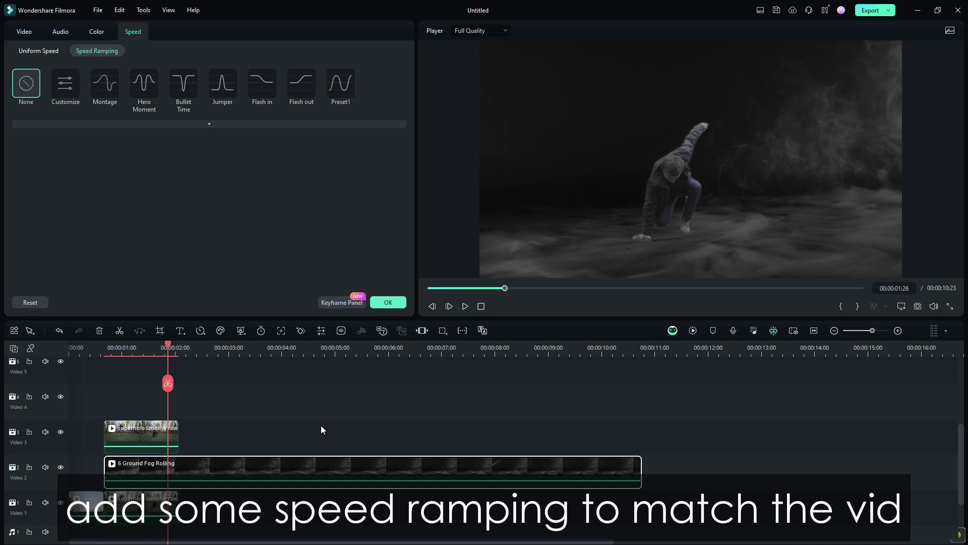
left_click(260, 93)
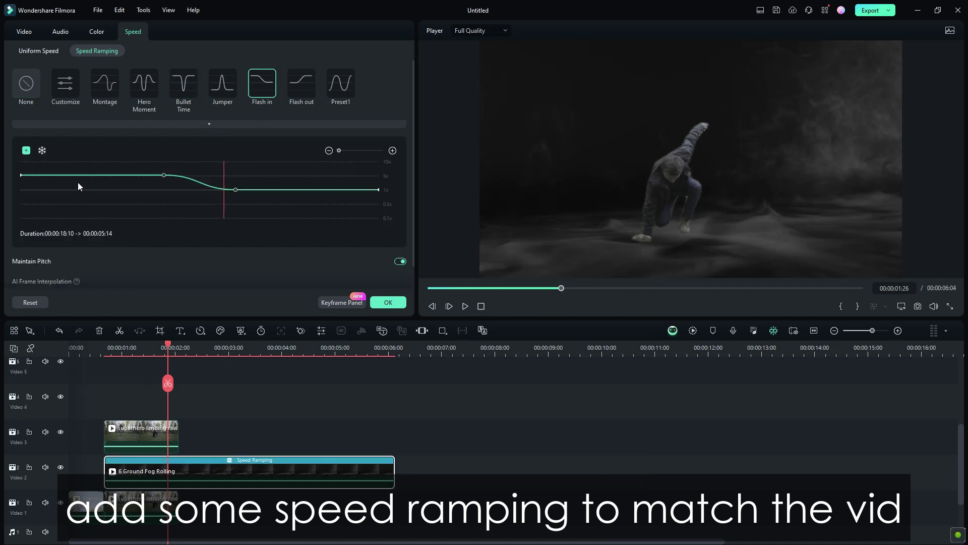
left_click_drag(21, 175, 21, 161)
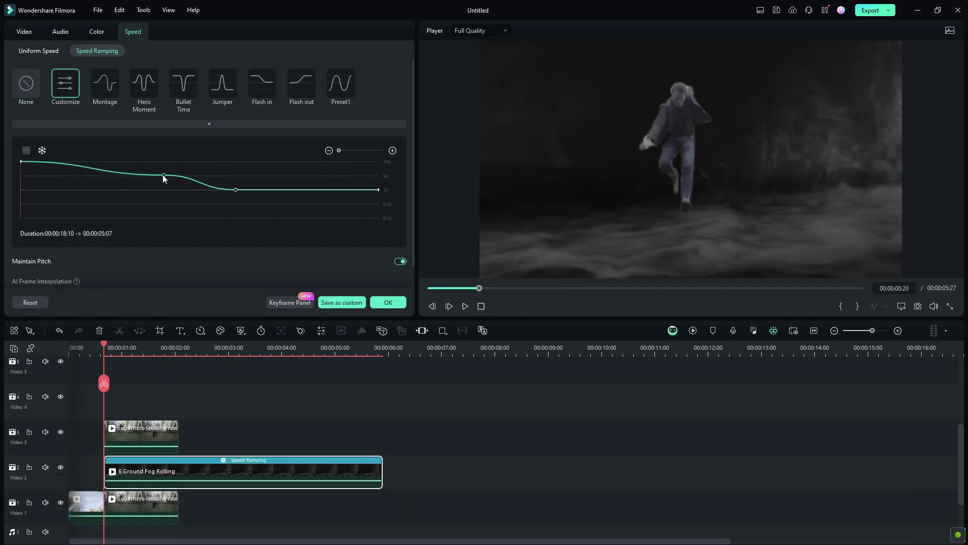
left_click_drag(164, 175, 161, 161)
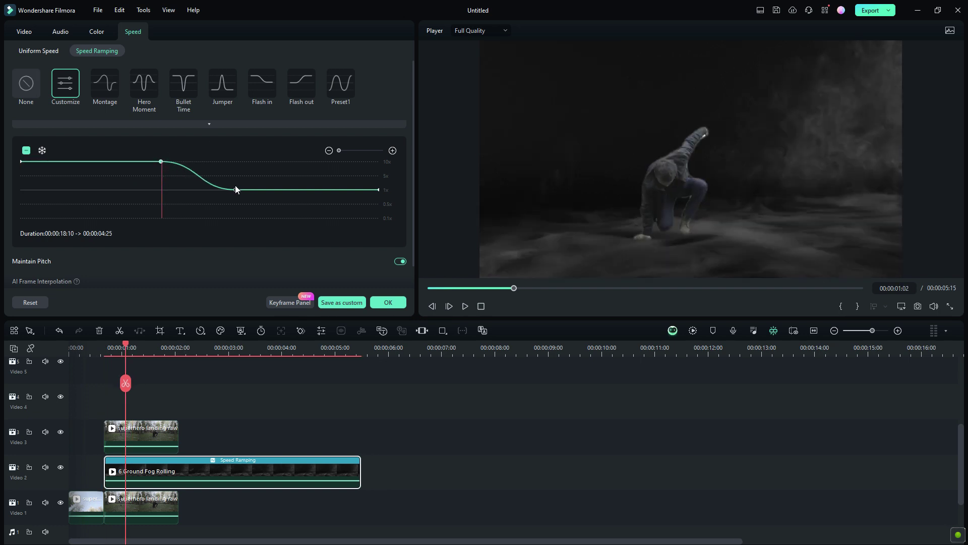
left_click_drag(234, 188, 223, 163)
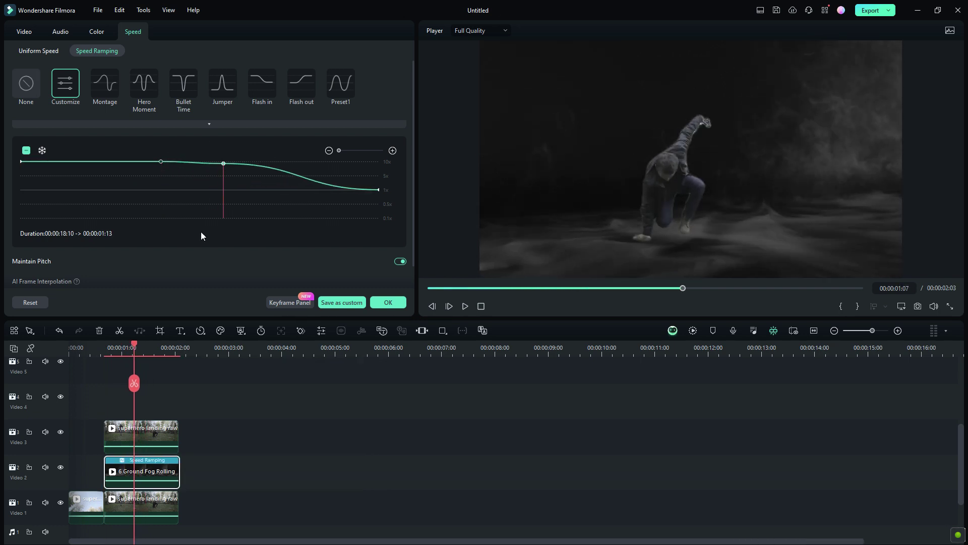
Step: Lower the third speed point of the 6 Ground Fog Rolling ramp to about 3.4x and play back the timing
left_click(102, 345)
key("space")
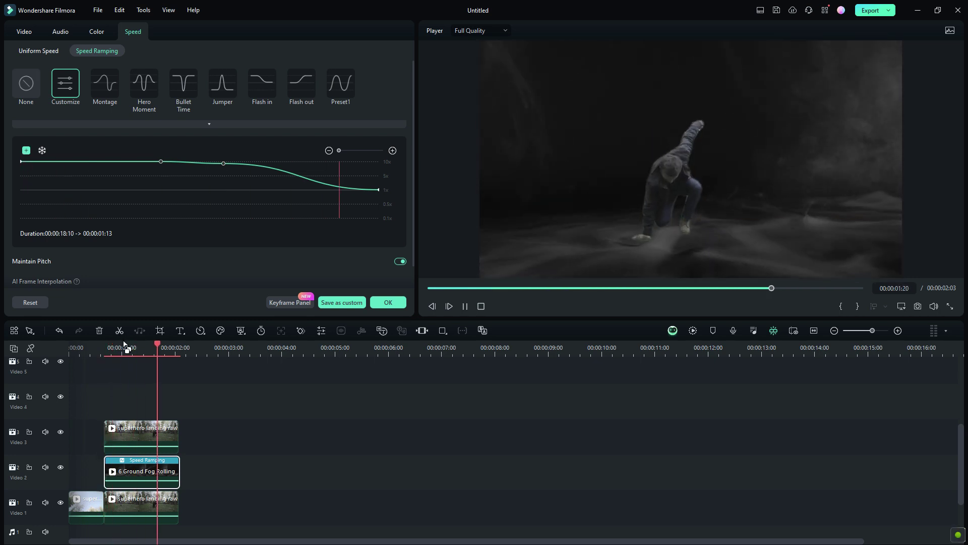
left_click_drag(223, 163, 231, 181)
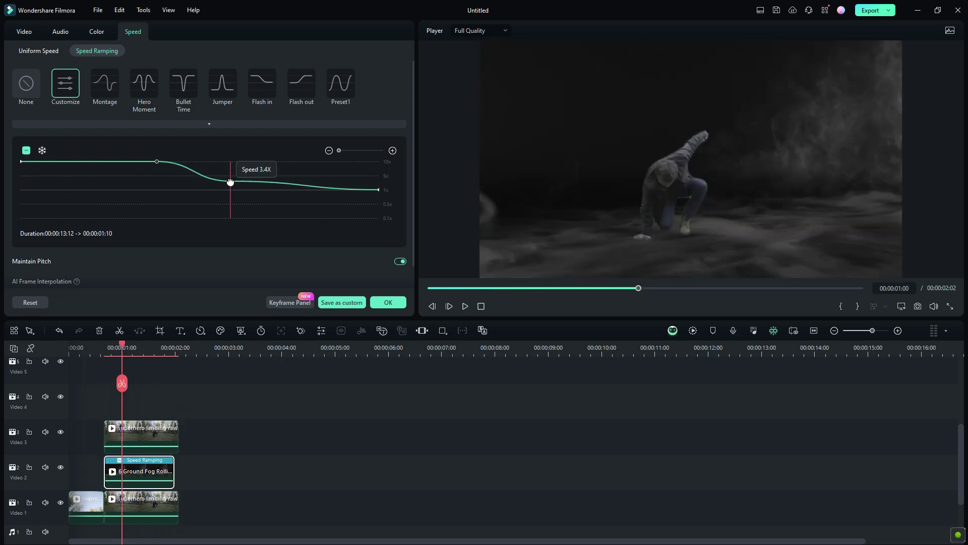
key("space")
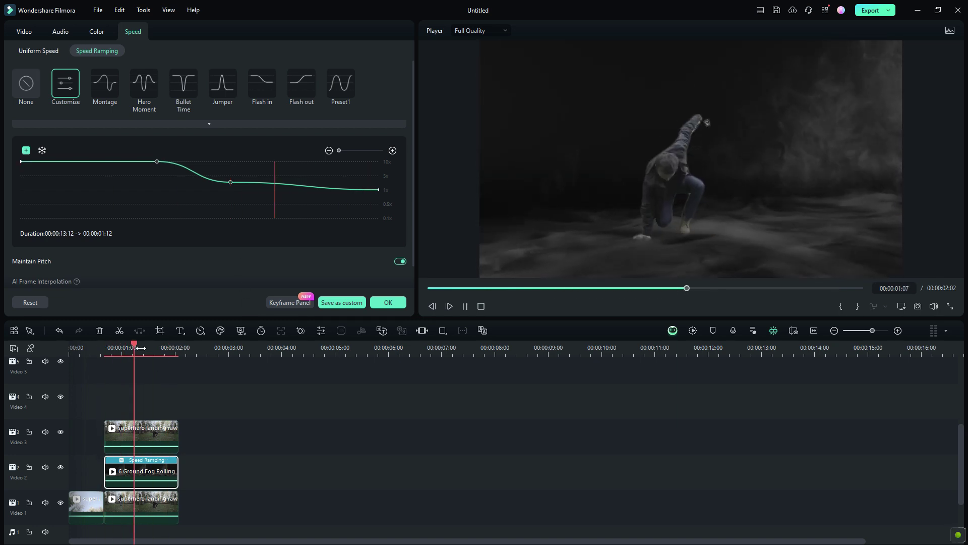
key("space")
left_click(100, 351)
key("space")
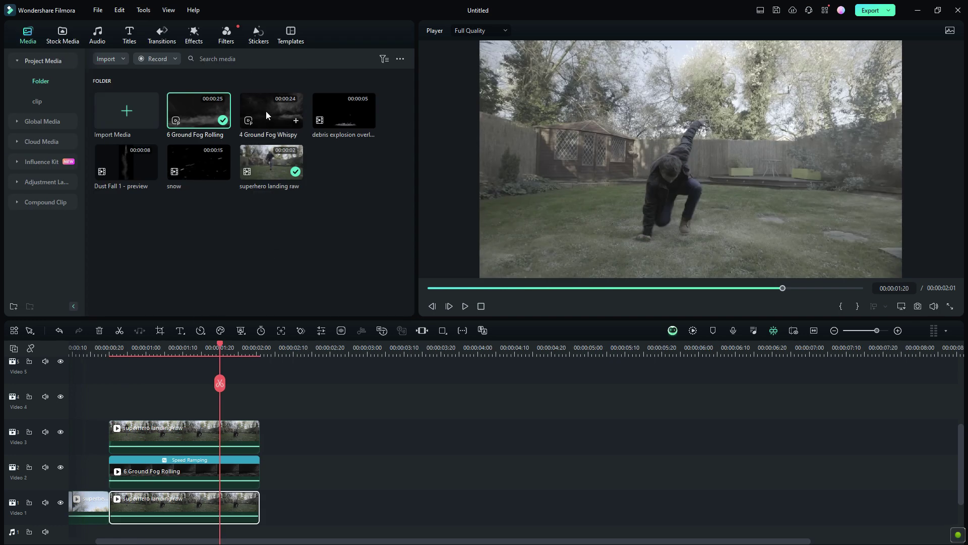
Step: Add the 4 Ground Fog Whispy clip to Video 4 at the start of the landing clip and play through it
left_click(264, 109)
left_click_drag(305, 332, 119, 401)
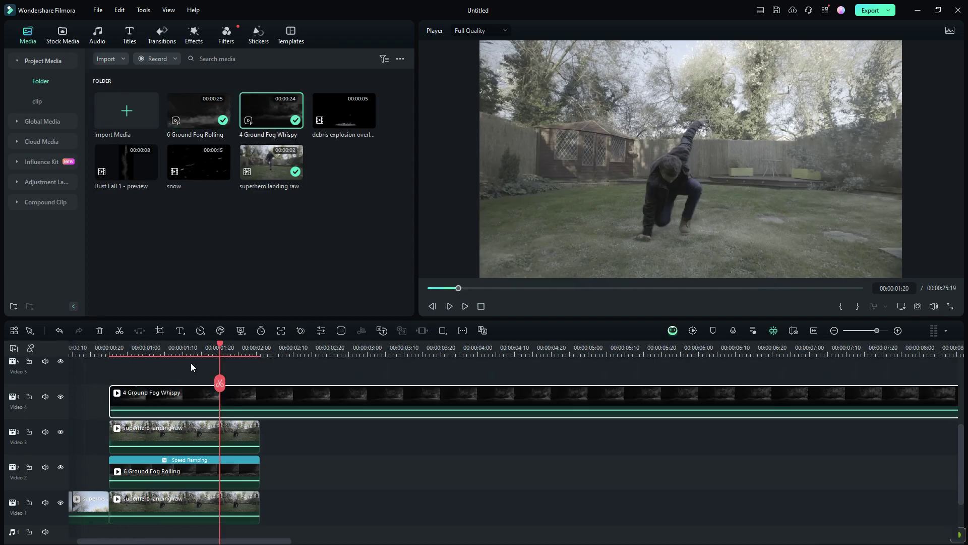
key("space")
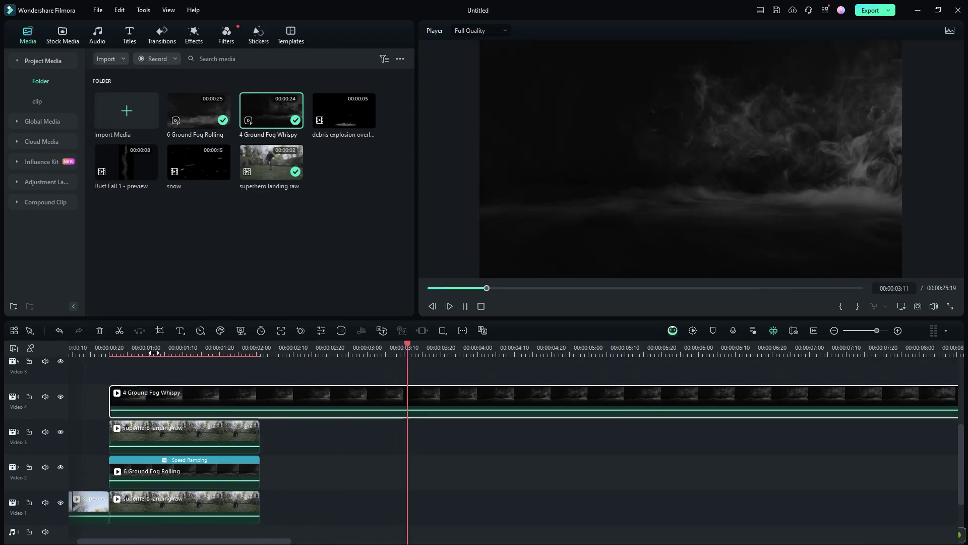
left_click(117, 353)
left_click(175, 348)
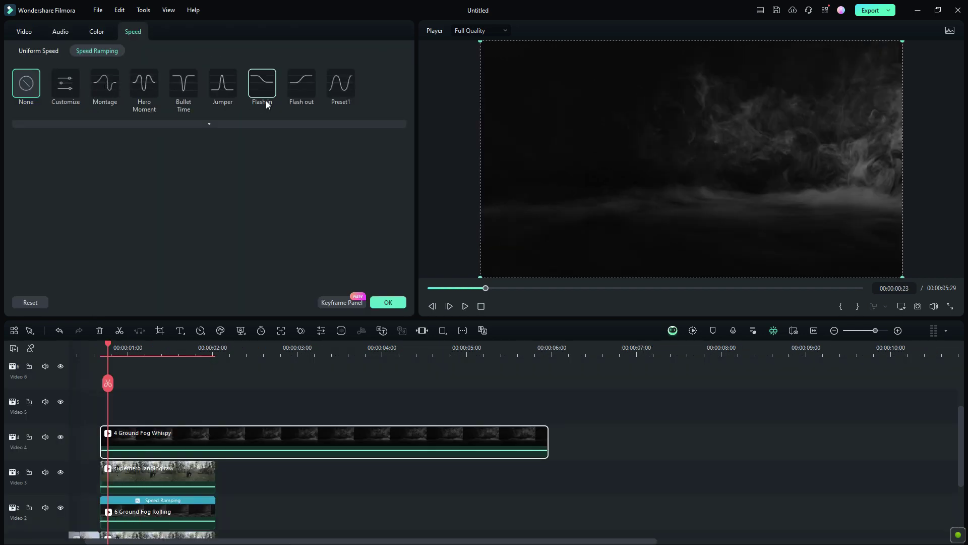
Step: Apply the Flash in speed ramp to 4 Ground Fog Whispy, setting the first two points to 10x and the third to about 3.4x
left_click(265, 101)
left_click_drag(21, 176, 20, 161)
left_click_drag(164, 175, 157, 162)
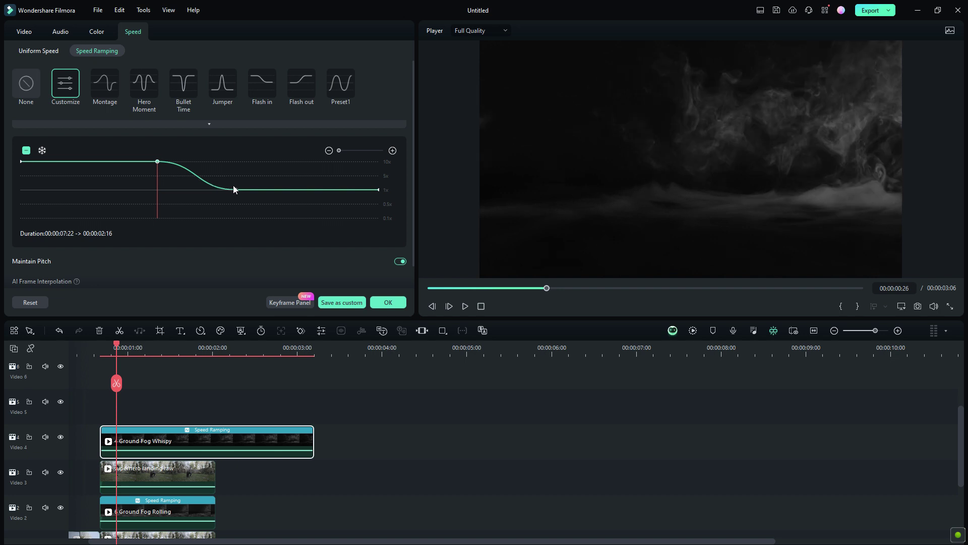
left_click_drag(236, 189, 227, 182)
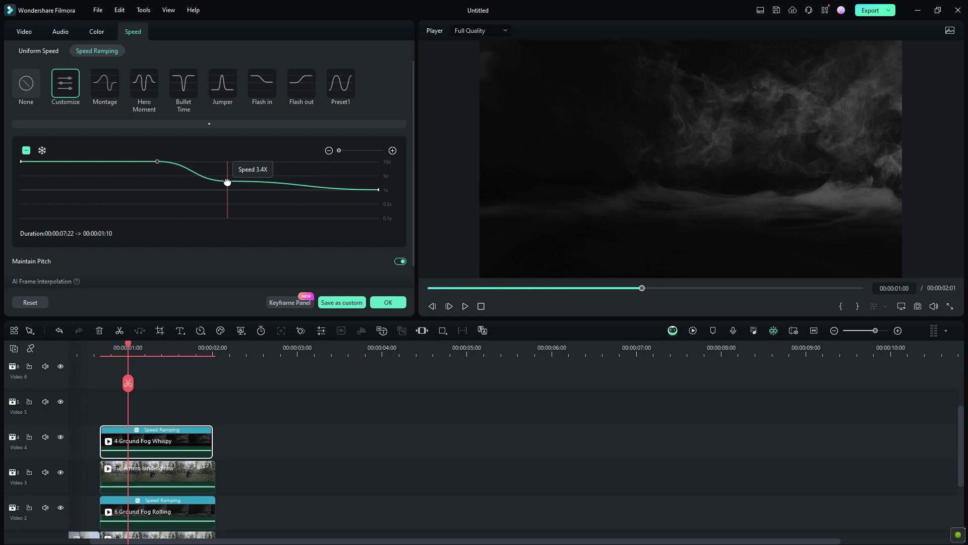
Step: Replay the landing from the start of the fog clips to check the timing of the speed-ramped 4 Ground Fog Whispy clip
left_click(99, 344)
key("space")
left_click(98, 346)
key("space")
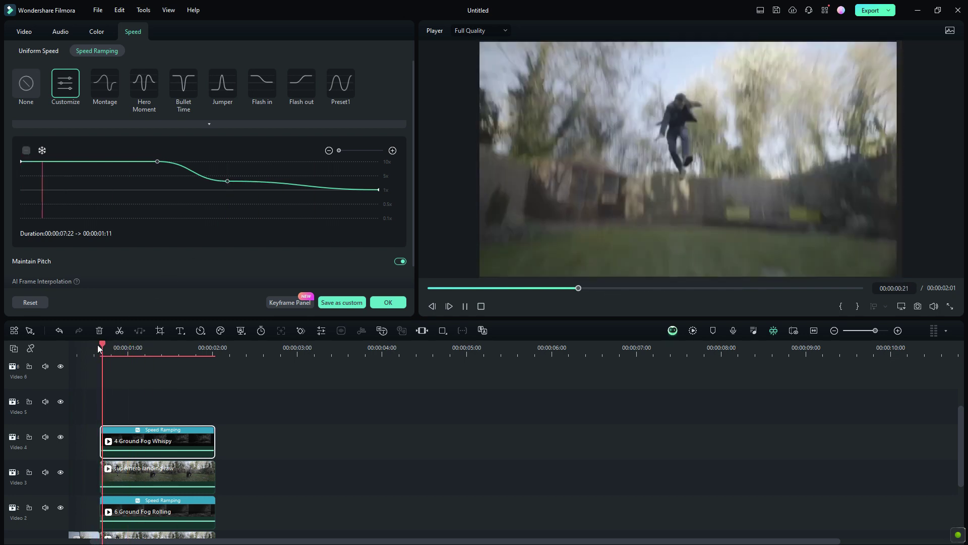
key("space")
left_click(100, 353)
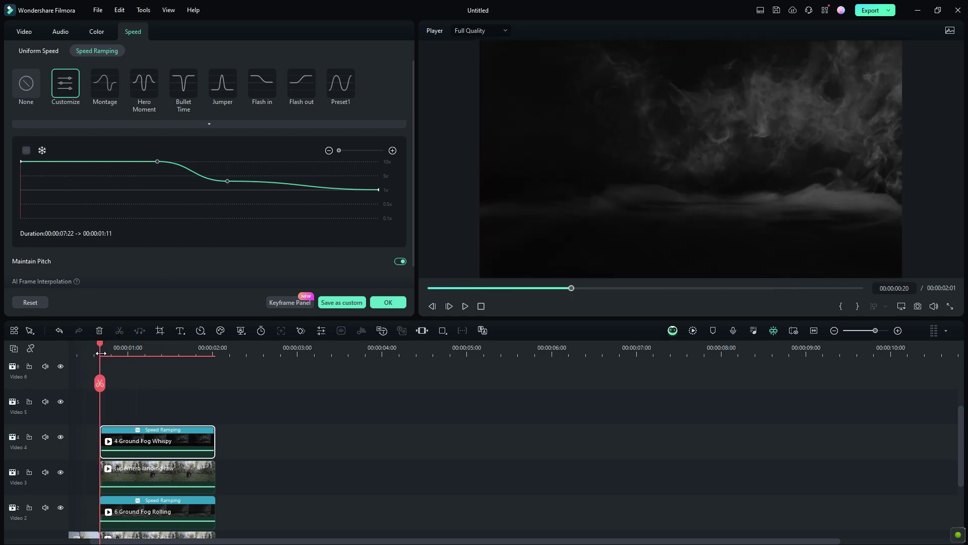
Step: Set the 4 Ground Fog Whispy clip's blend mode to Screen and lower its opacity
left_click(25, 32)
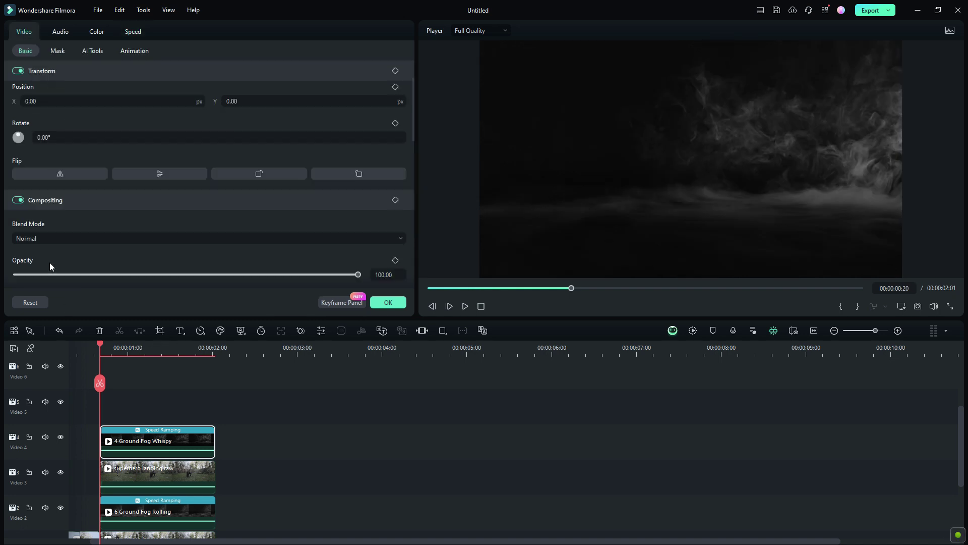
left_click(47, 238)
left_click(43, 357)
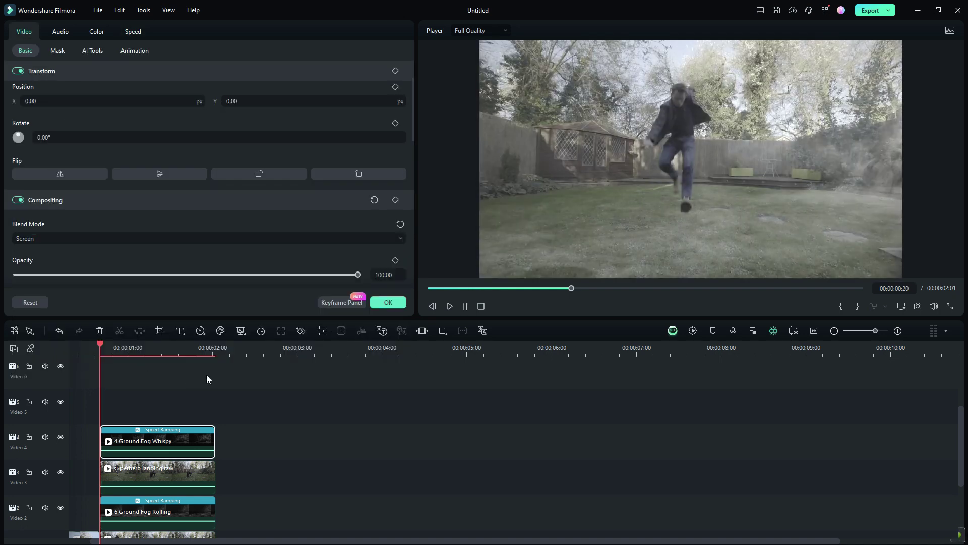
key("space")
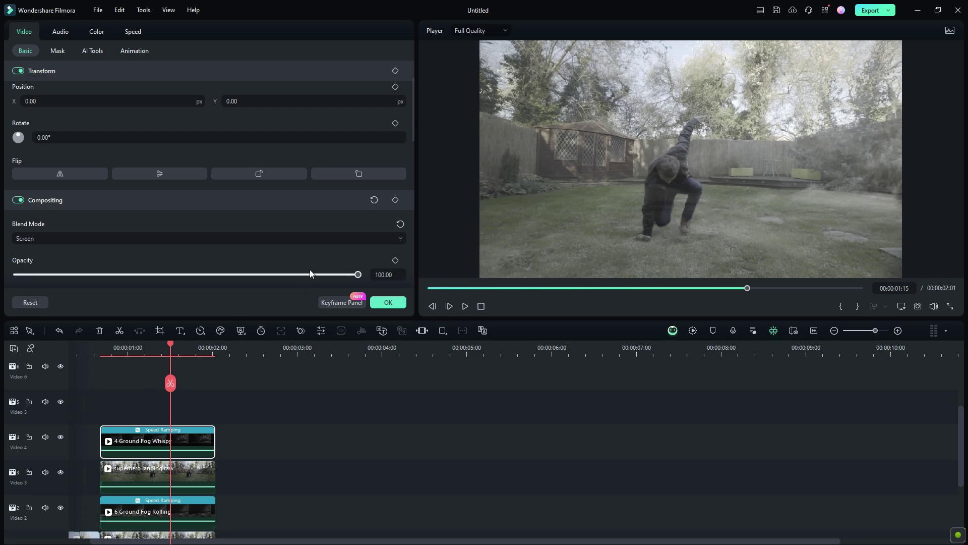
left_click_drag(289, 275, 197, 291)
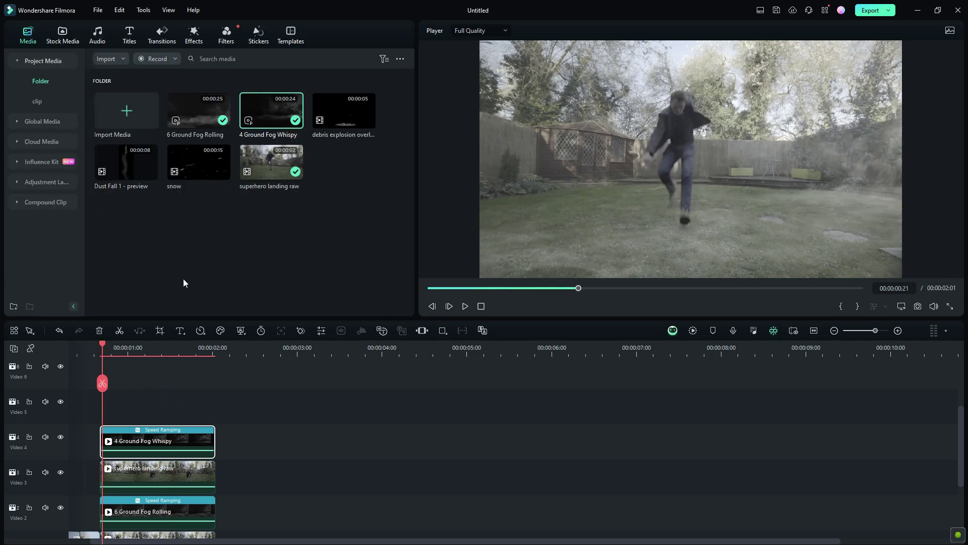
Step: Add the snow clip to Video 5 from the start of the landing clip and play back the particles
mouse_move(225, 171)
left_click_drag(189, 172, 110, 401)
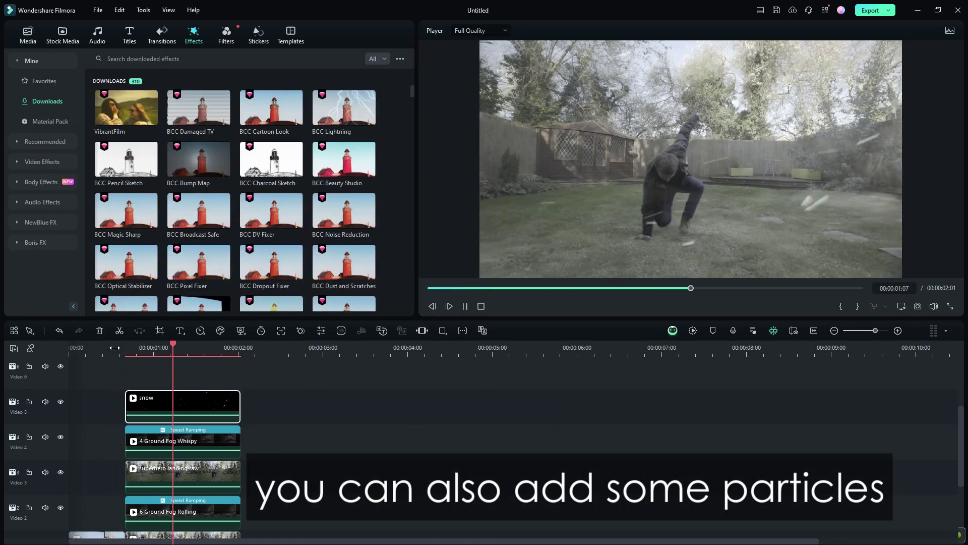
left_click(115, 348)
key("space")
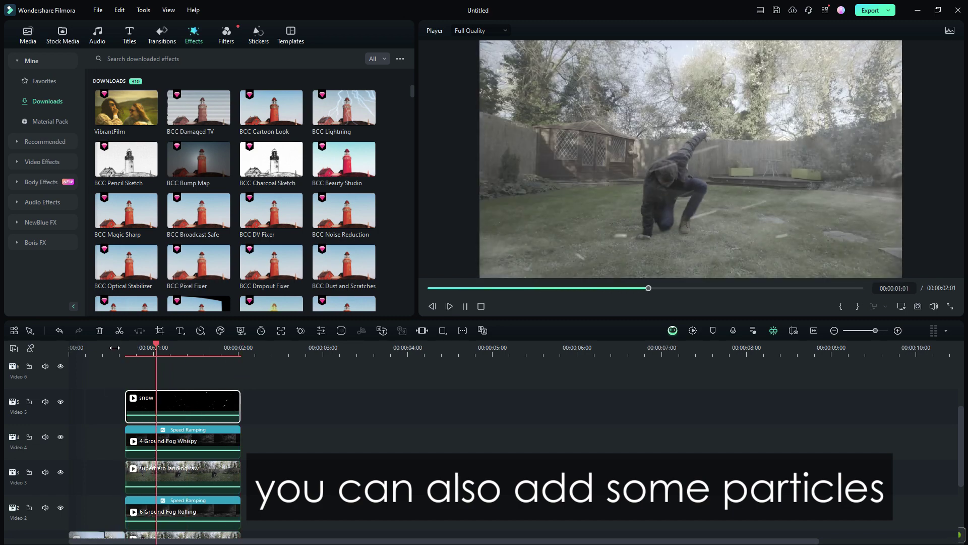
key("space")
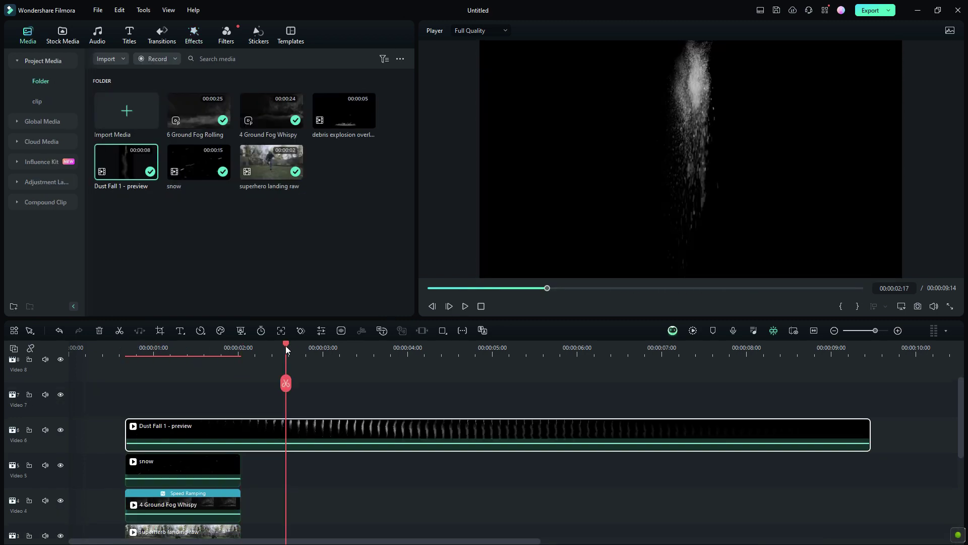
Step: Cut away Dust Fall 1 - preview before 00:00:03:01 and fit the remaining part over the landing clip
left_click_drag(286, 346, 325, 381)
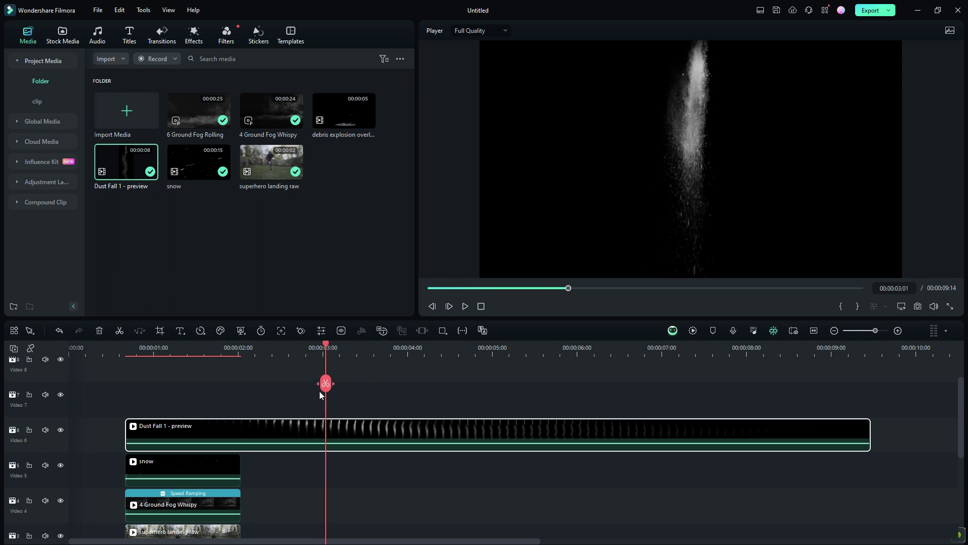
key("ctrl+b")
left_click(269, 435)
key("Delete")
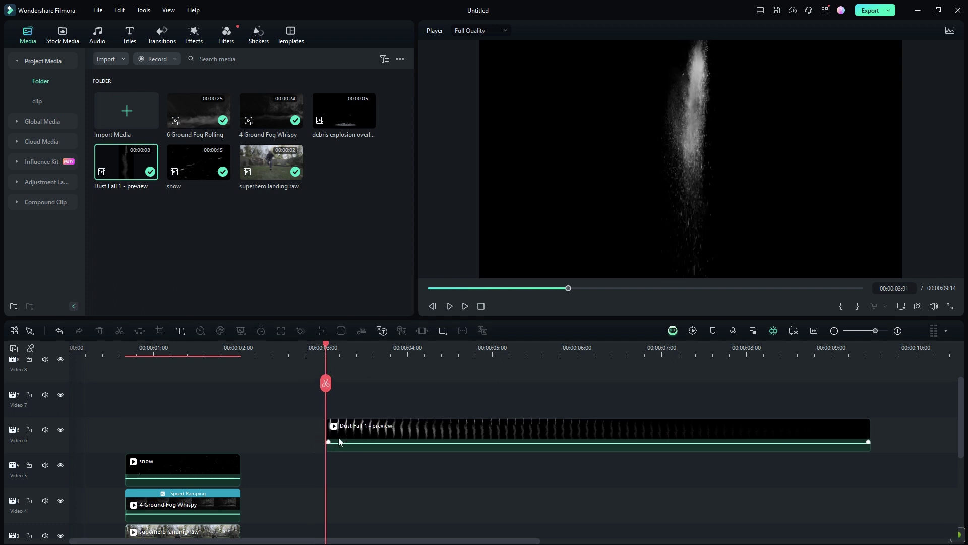
left_click_drag(339, 441, 139, 442)
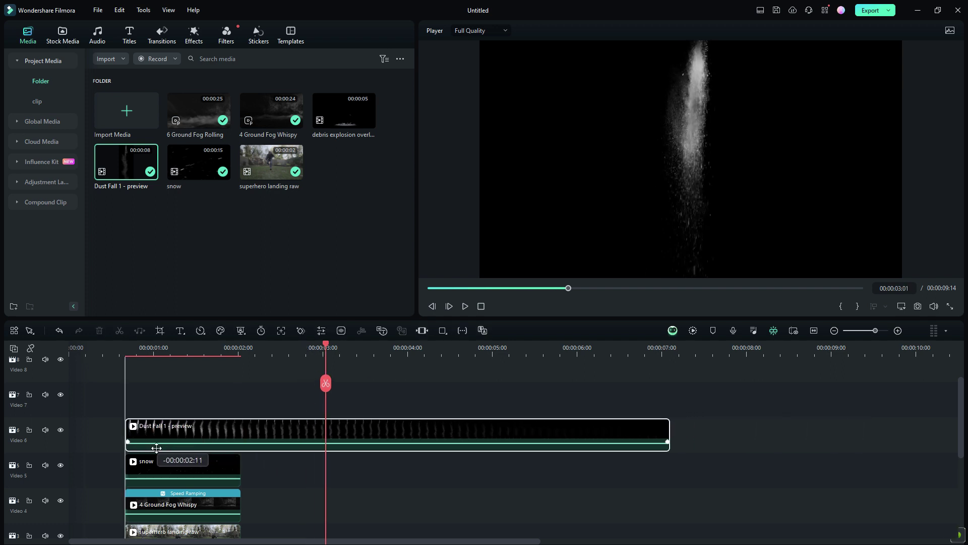
left_click(241, 347)
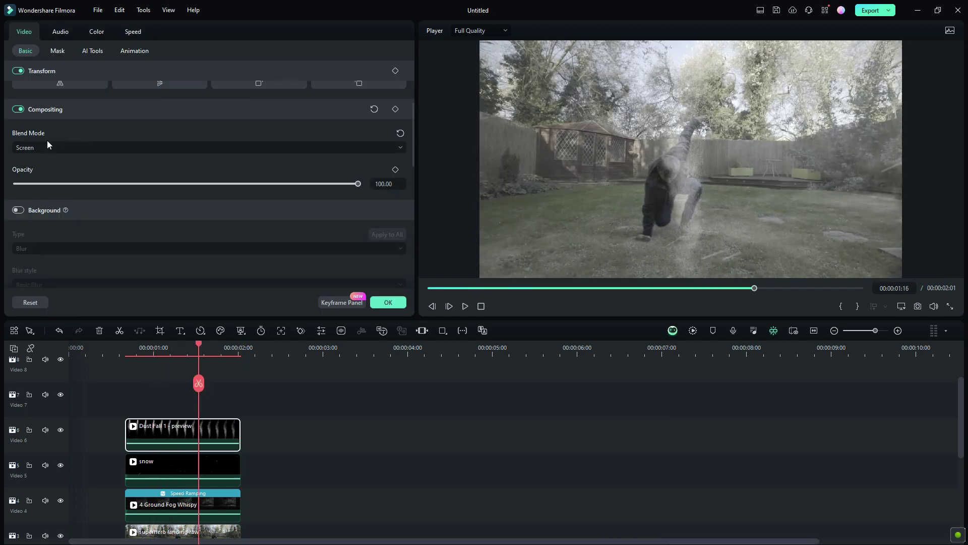
Step: Scale the Dust Fall 1 - preview clip to 191.52% and position it at X -541, Y 286
scroll(48, 142, "up", 5)
left_click_drag(114, 126, 179, 125)
left_click_drag(254, 164, 397, 164)
left_click_drag(63, 155, 98, 166)
Step: Play back the landing from its start to check how the dust fall overlay looks
left_click(131, 343)
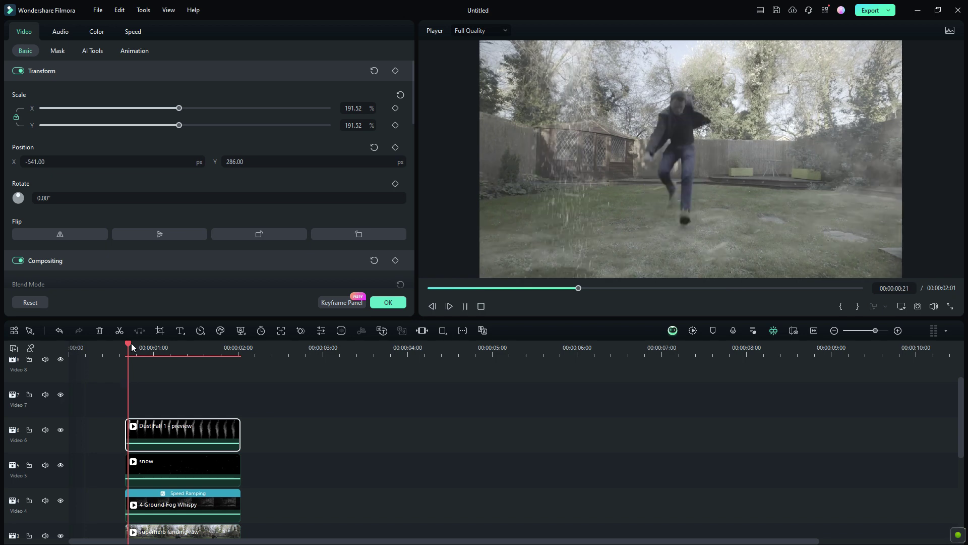
key("space")
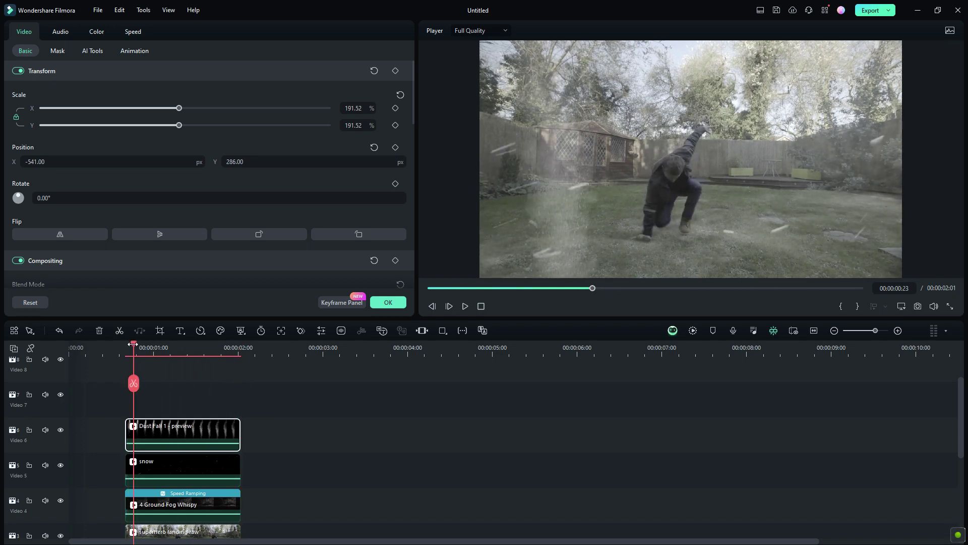
key("space")
left_click(133, 345)
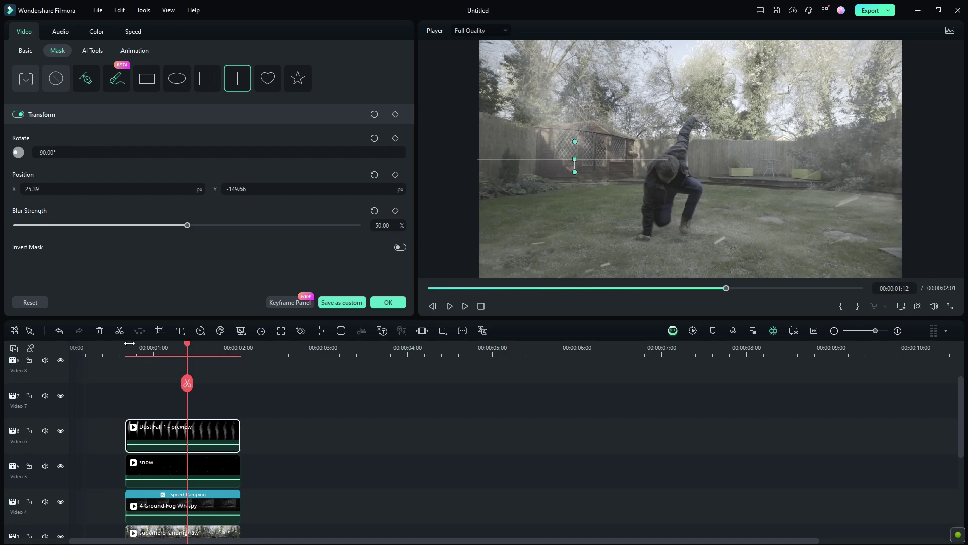
key("space")
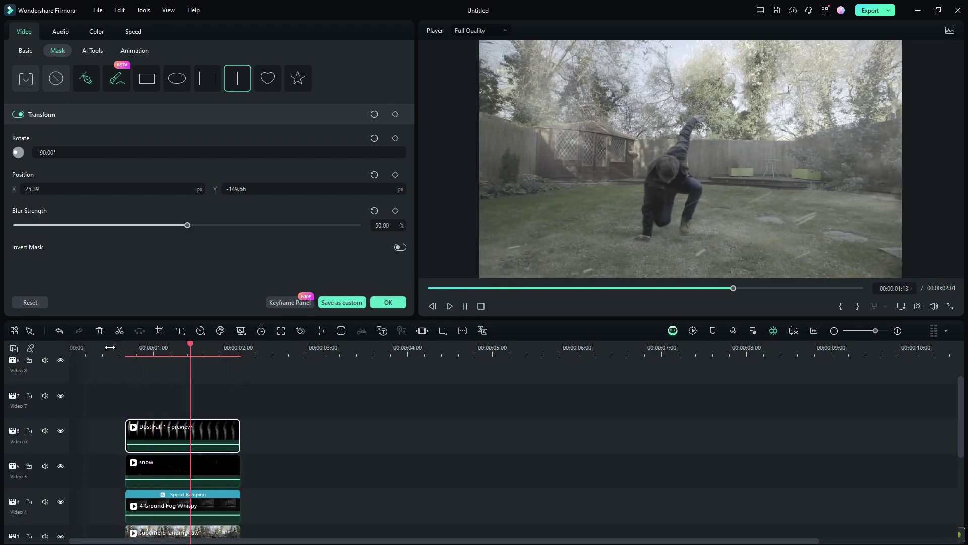
key("space")
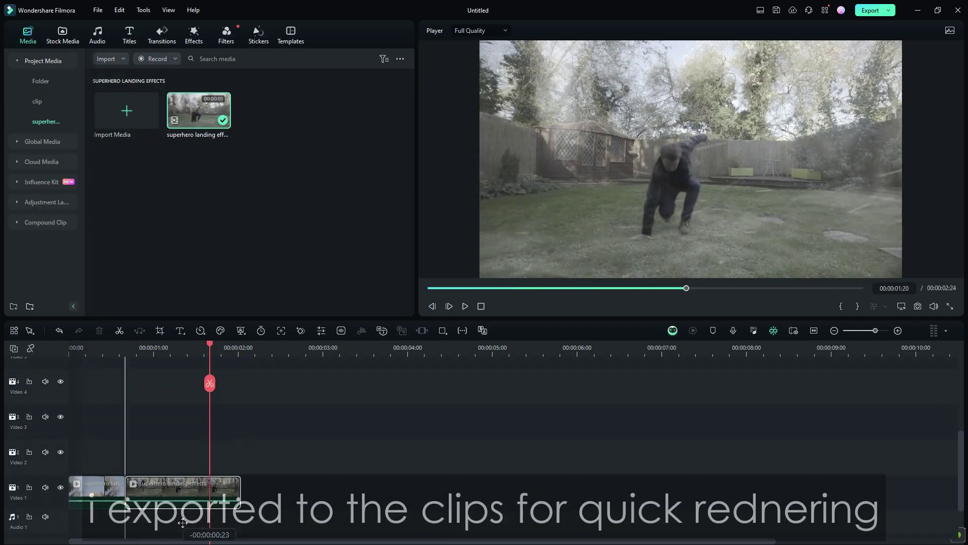
Step: Replay the cut from the sky clip to the rendered superhero landing effects clip
left_click(102, 350)
key("space")
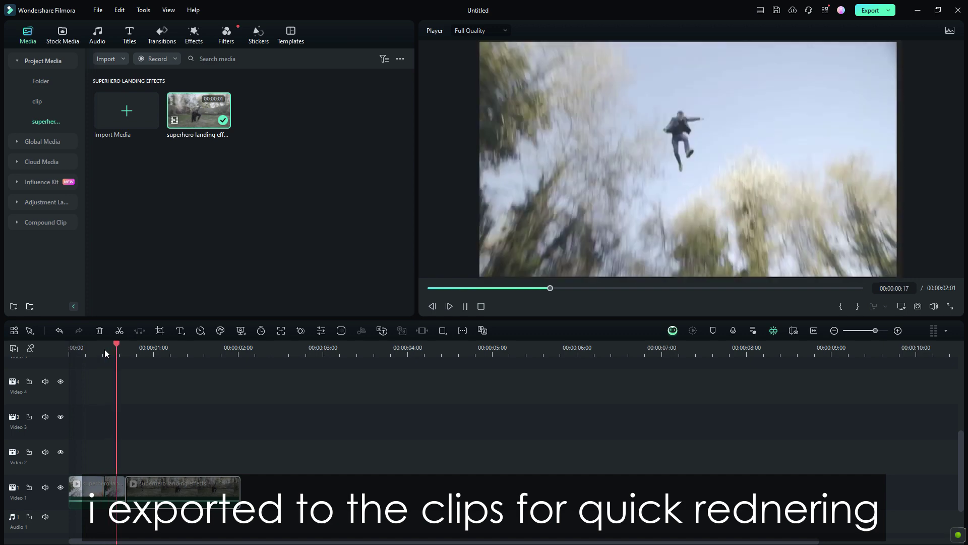
key("space")
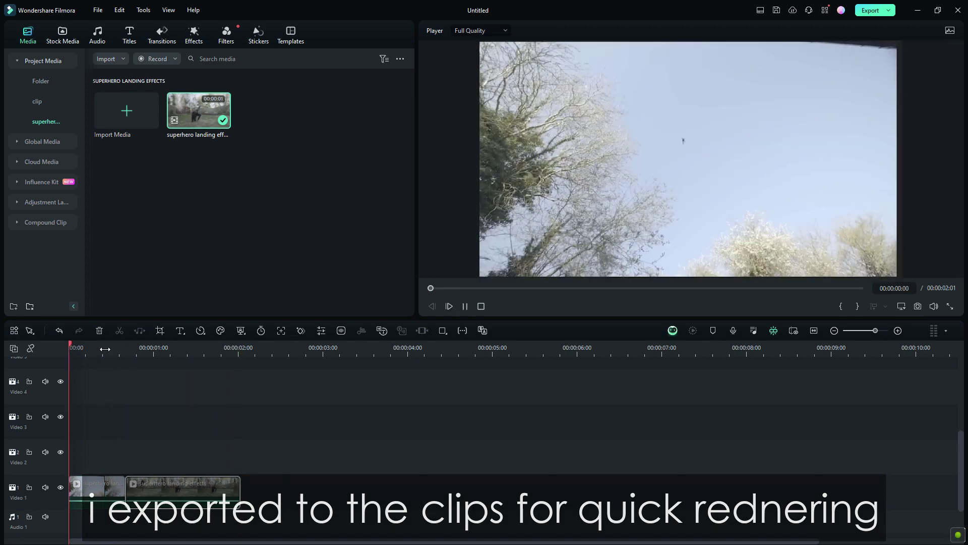
key("space")
left_click(109, 351)
key("space")
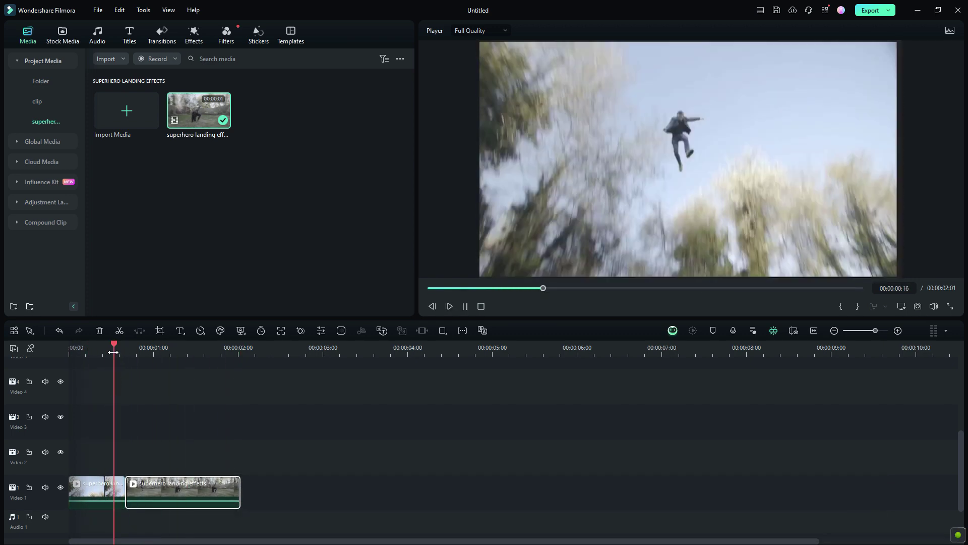
left_click(99, 352)
key("space")
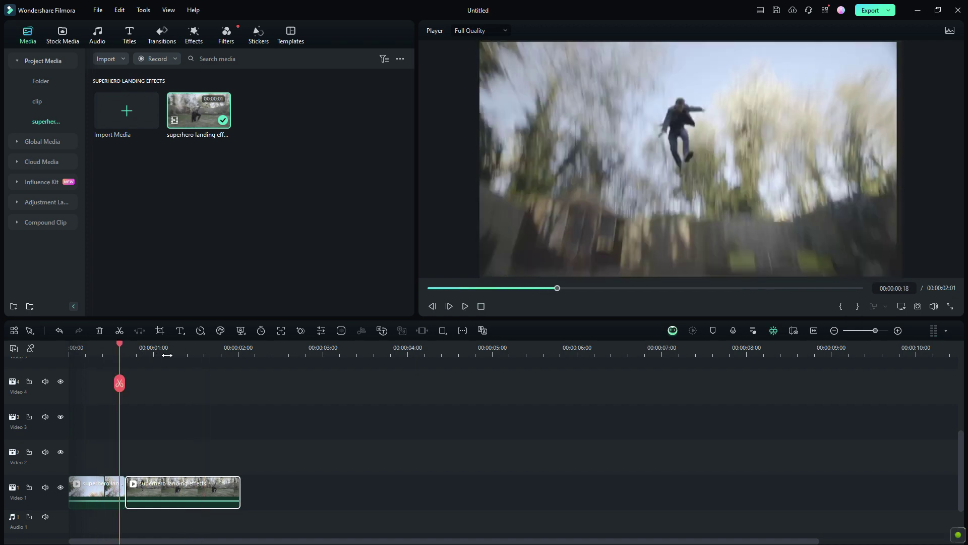
Step: Search the effects for motion blur and place Motion Blur on Video 2 at 00:00:00:18, over the cut
left_click_drag(165, 355, 218, 356)
left_click(197, 40)
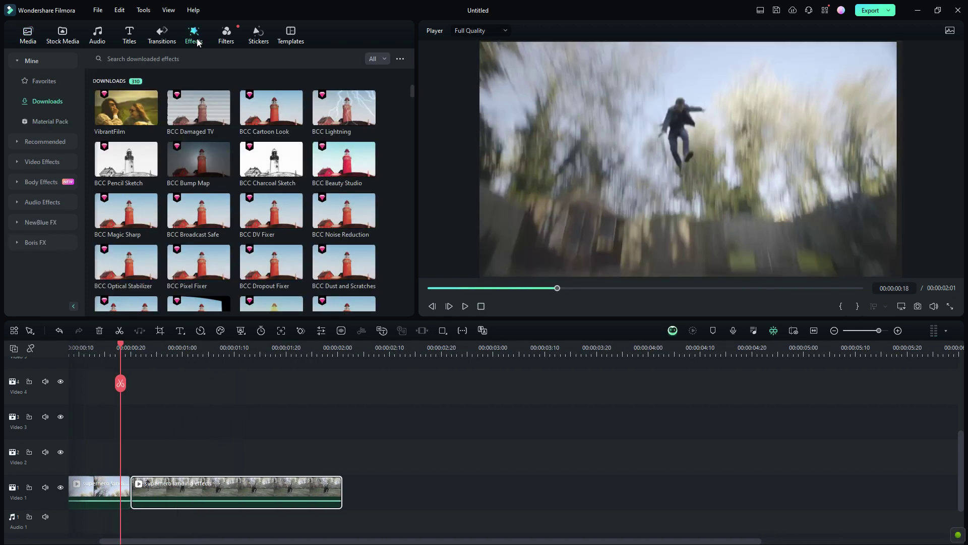
left_click(129, 59)
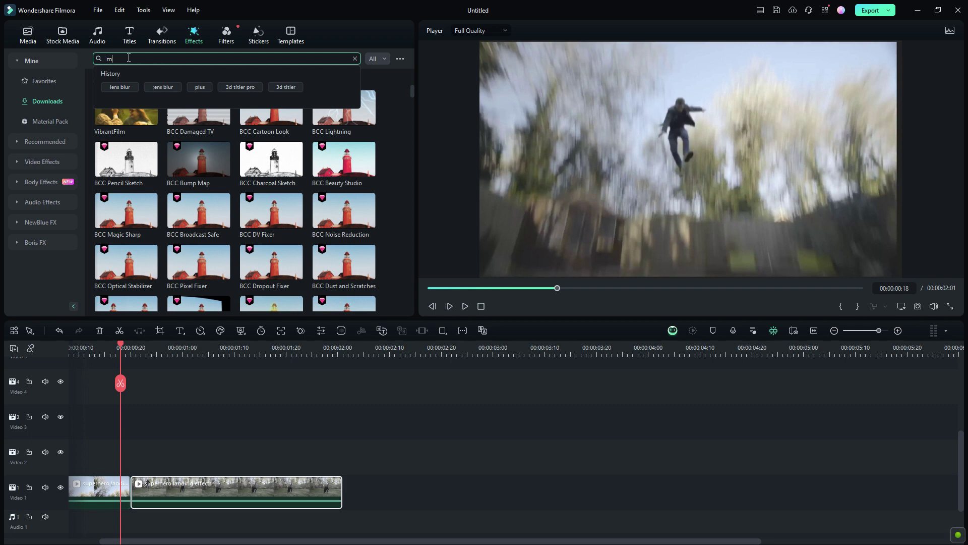
type("motion blur")
key("Return")
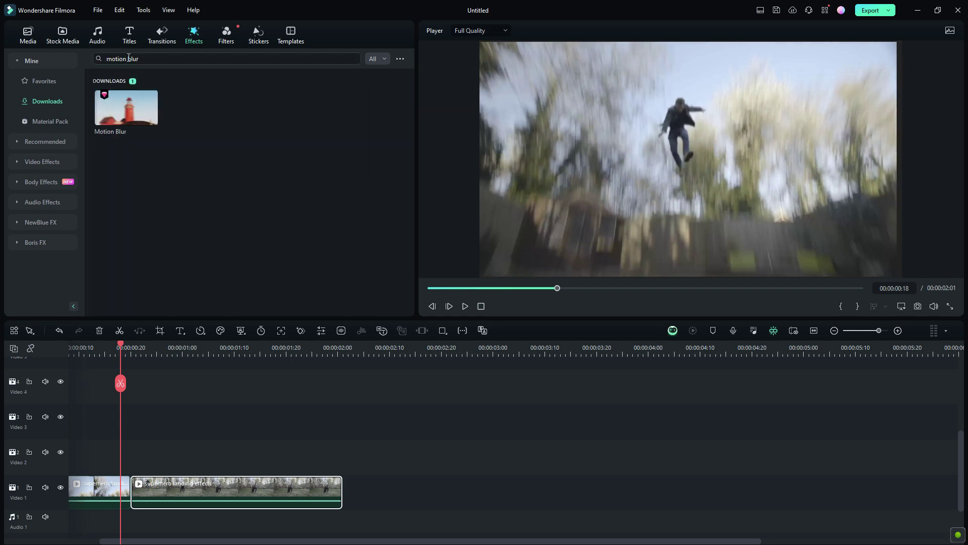
left_click_drag(126, 107, 144, 453)
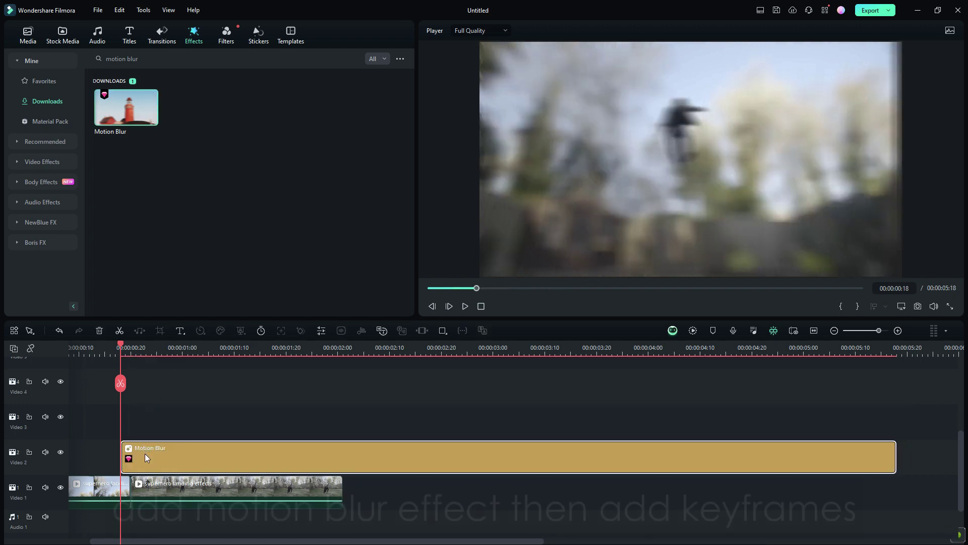
Step: Set the Motion Blur effect's angle to 90, keeping its direction at 0
double_click(145, 453)
double_click(389, 201)
type("90")
key("Return")
scroll(180, 225, "down", 1)
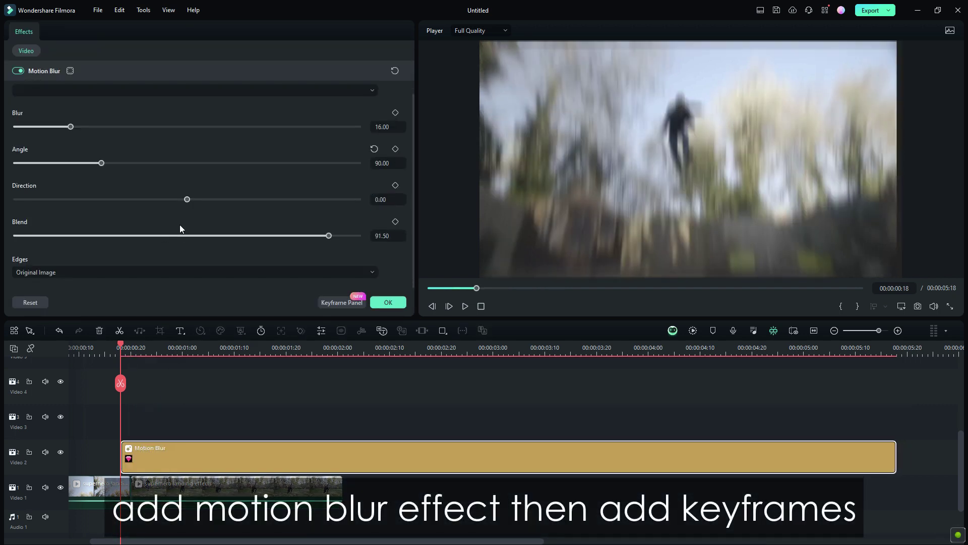
left_click_drag(188, 199, 270, 199)
key("ctrl+z")
Step: Scale both the sky clip and the superhero landing effects clip to 101%
left_click(114, 479)
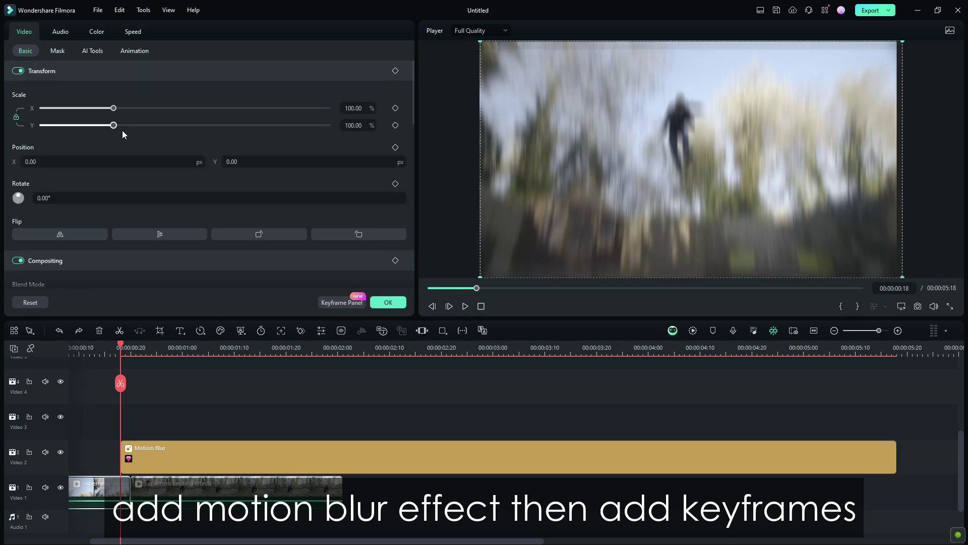
left_click_drag(114, 125, 114, 129)
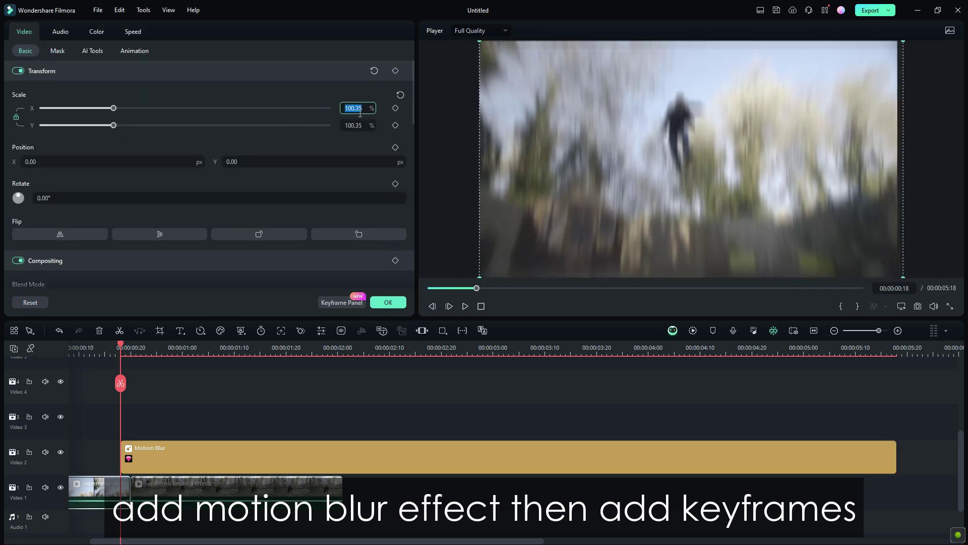
type("101")
key("Return")
left_click(157, 486)
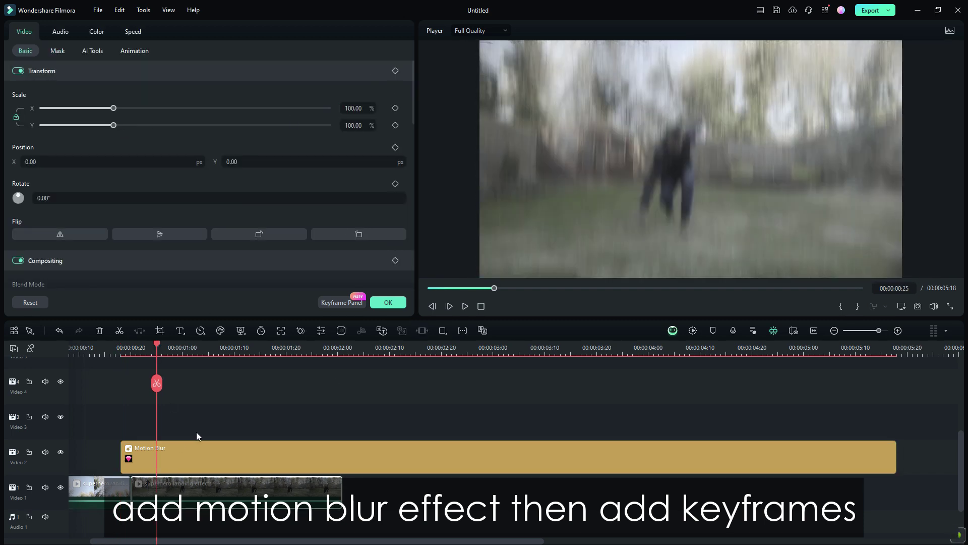
left_click(365, 109)
type("101")
key("Return")
Step: Extend the start of Motion Blur back to 00:00:00:15 and keyframe its Blur, reaching 20.80 at 00:00:00:20
left_click(121, 355)
left_click(149, 452)
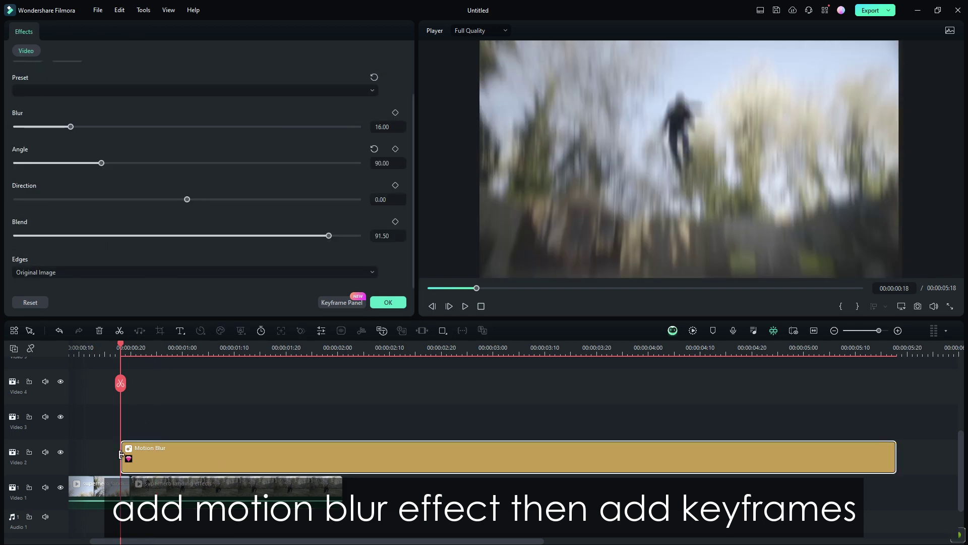
left_click_drag(121, 455, 104, 454)
mouse_move(71, 127)
left_mouse_down()
mouse_move(1, 134)
mouse_move(86, 131)
left_mouse_up()
left_click(396, 113)
left_click(101, 459)
left_click(130, 347)
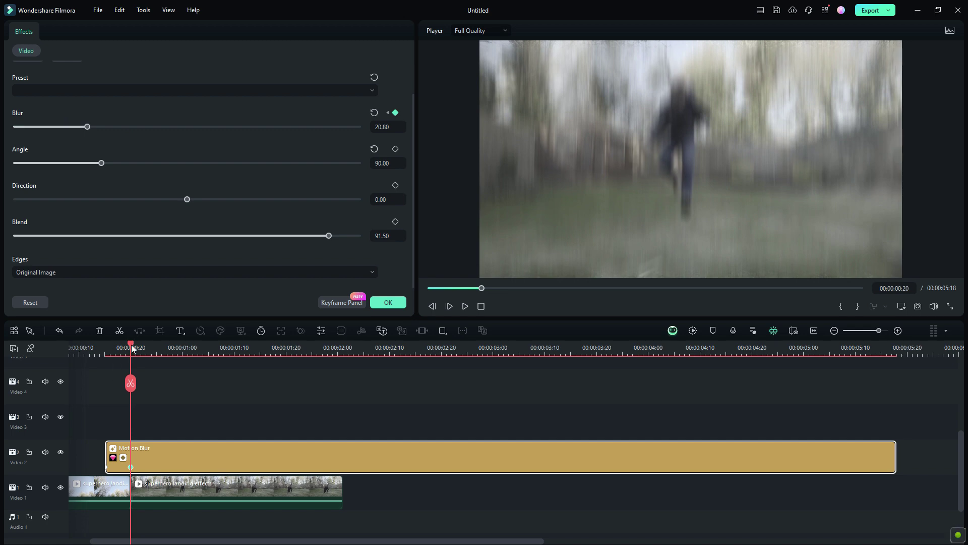
Step: Keyframe the Blur down to 0 at about 00:00:01:04 and cut off the rest of the Motion Blur effect there
left_click_drag(131, 344, 204, 346)
left_click_drag(87, 127, 10, 127)
key("ctrl+b")
left_click(233, 459)
key("Delete")
left_click(109, 347)
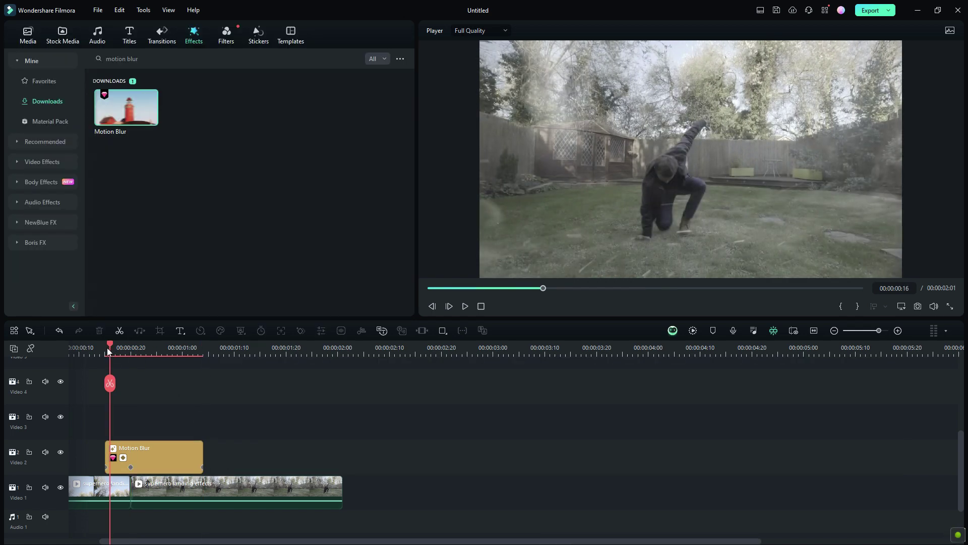
Step: Add in-between Blur keyframes at 00:00:00:18 and at 00:00:00:23 with a value of 6.20, and replay the transition
left_click_drag(107, 348, 121, 353)
double_click(145, 461)
left_click_drag(55, 126, 31, 129)
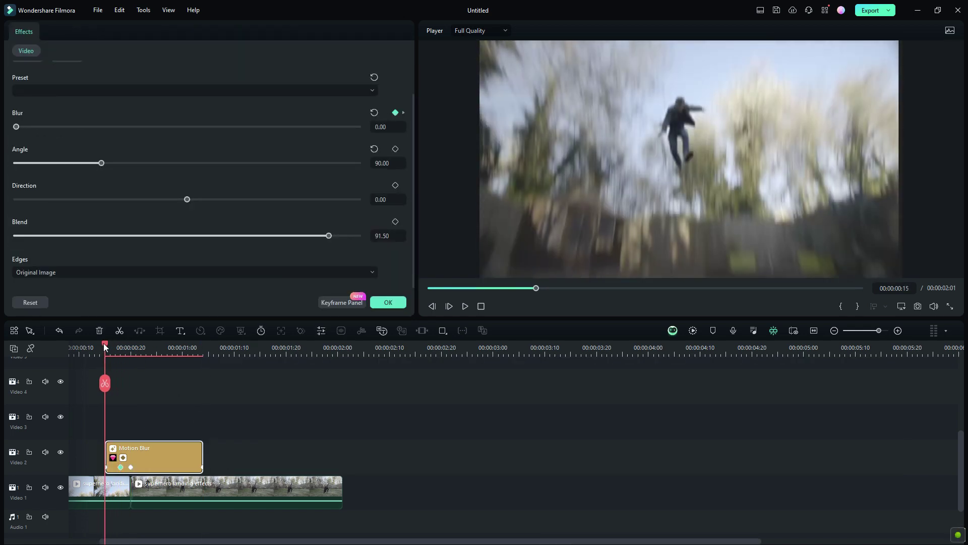
left_click_drag(104, 343, 146, 342)
left_click_drag(16, 127, 48, 130)
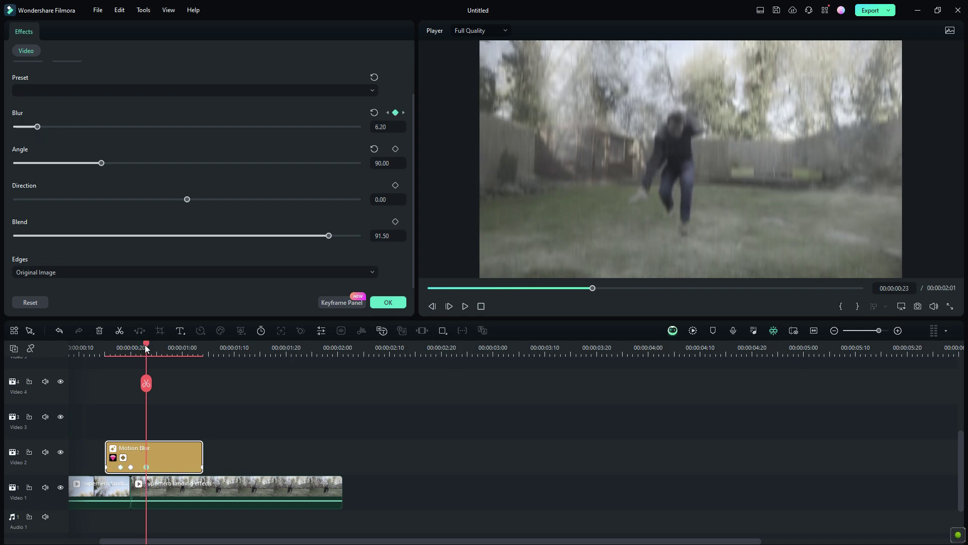
left_click(84, 343)
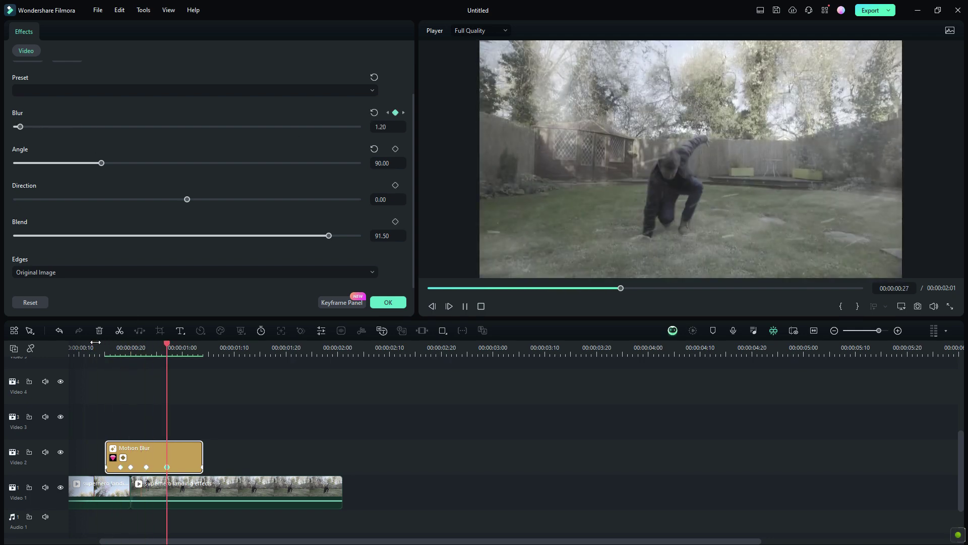
left_click(83, 344)
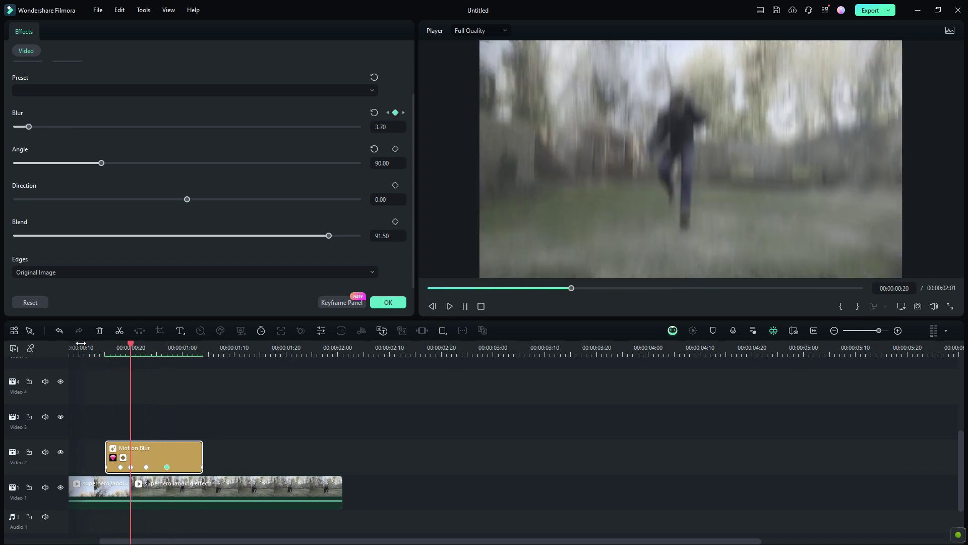
Step: Move the Motion Blur effect up from track Video 2 to Video 3 and close its settings
left_click(120, 347)
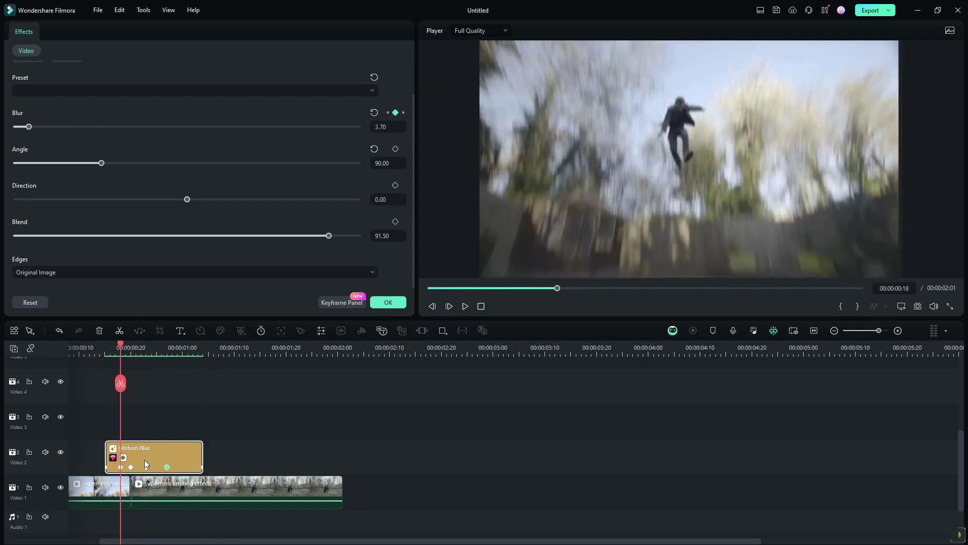
left_click_drag(145, 463, 142, 433)
left_click(387, 302)
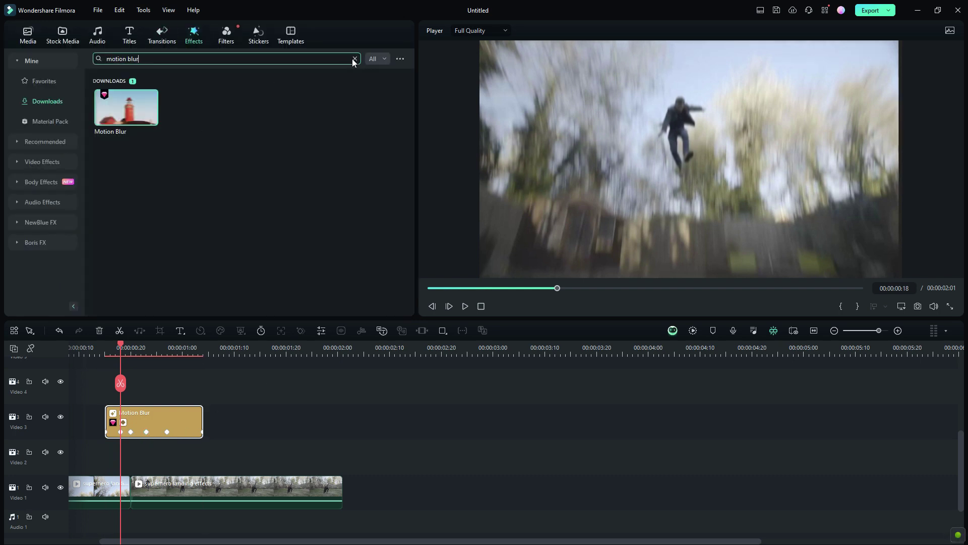
Step: Find the Up-Down 1 effect by searching for "down" and place it on Video 2, starting with the superhero landing effects clip
left_click(353, 59)
type("down")
key("Return")
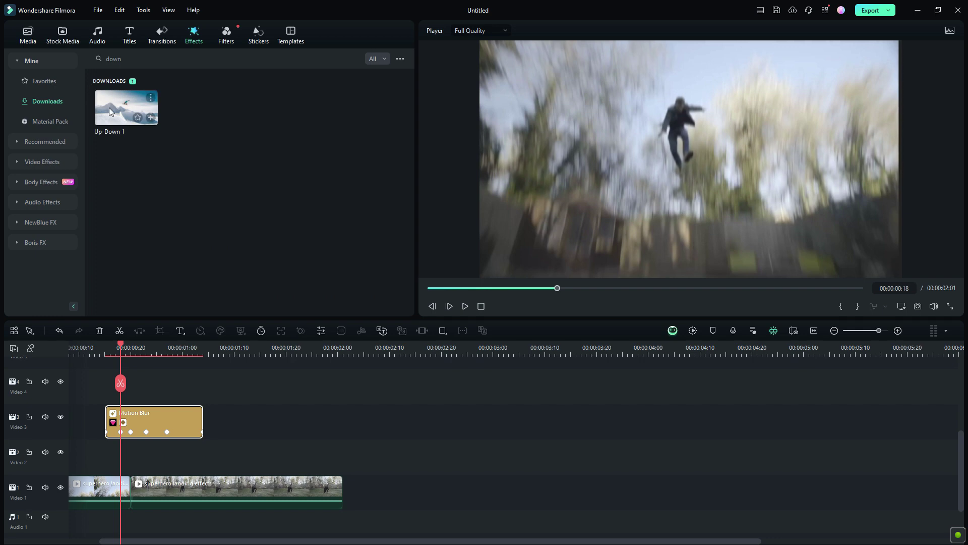
left_click_drag(110, 110, 211, 462)
key("space")
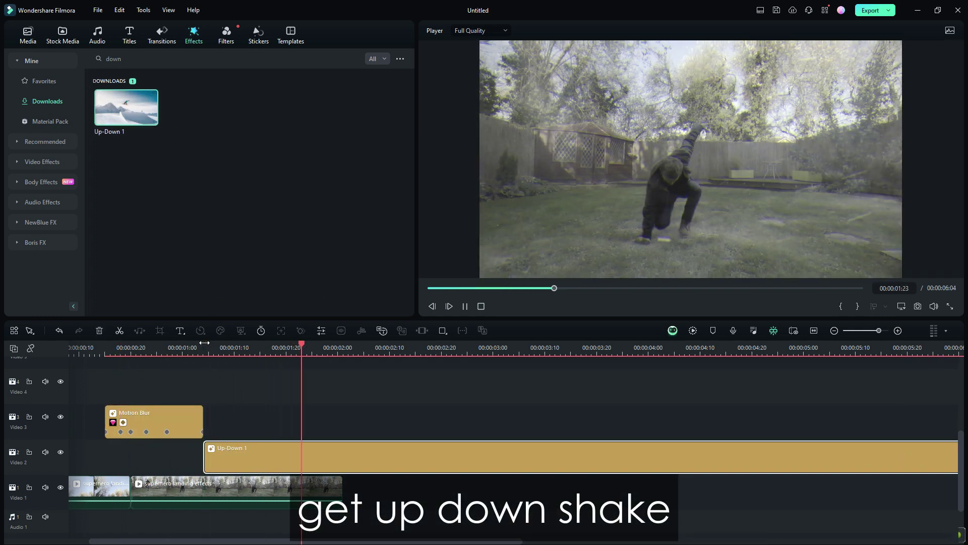
left_click_drag(252, 458, 179, 458)
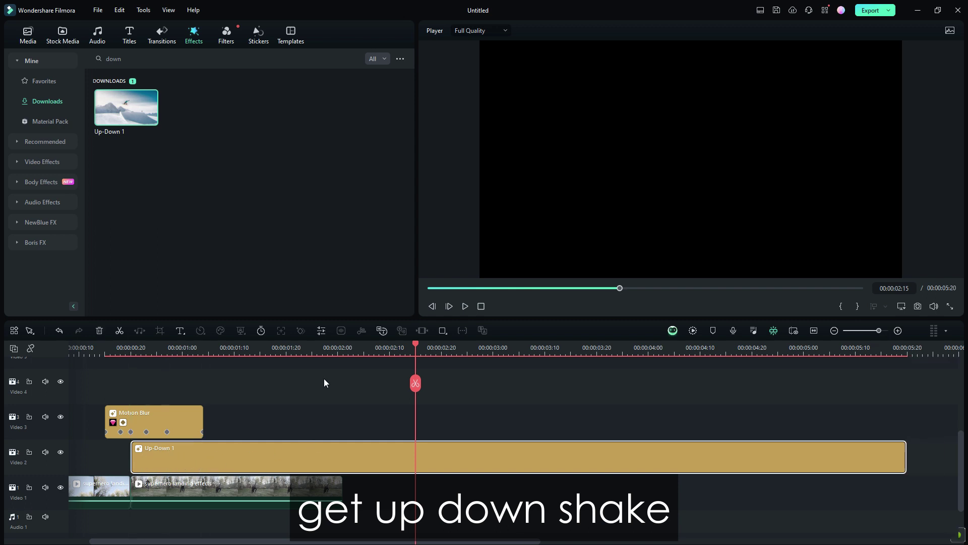
Step: Cut off the Up-Down 1 effect at 00:00:02:01 and play the shake with the Motion Blur track hidden
left_click(343, 383)
key("Delete")
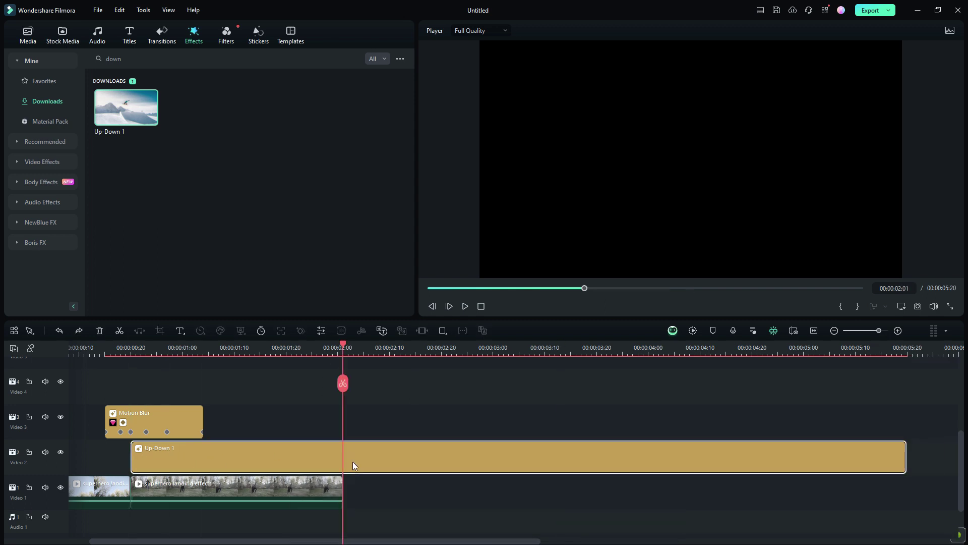
key("ctrl+b")
key("Delete")
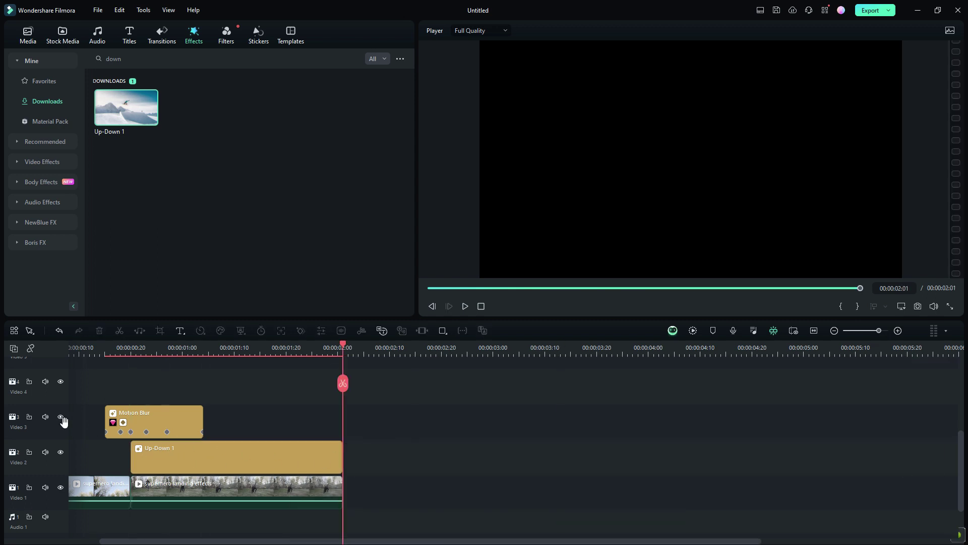
left_click(60, 418)
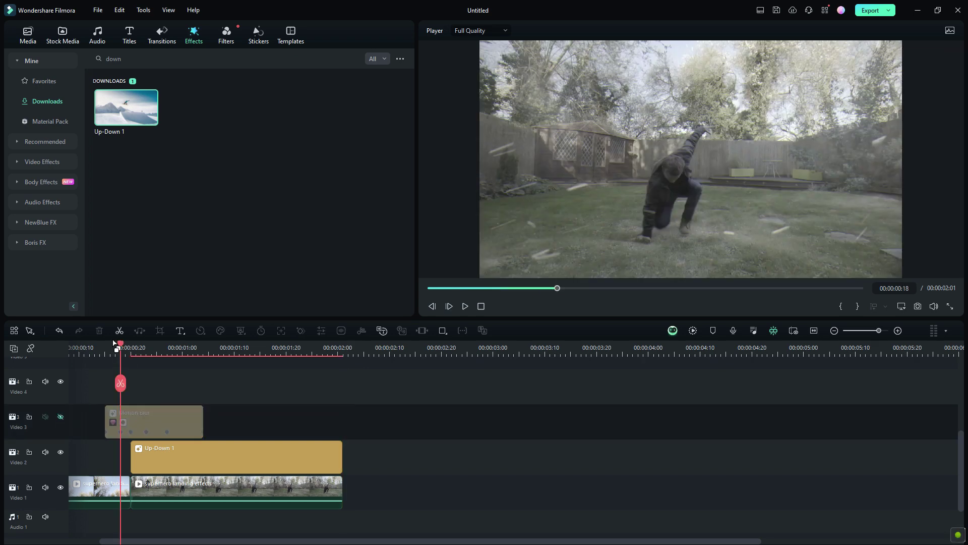
key("space")
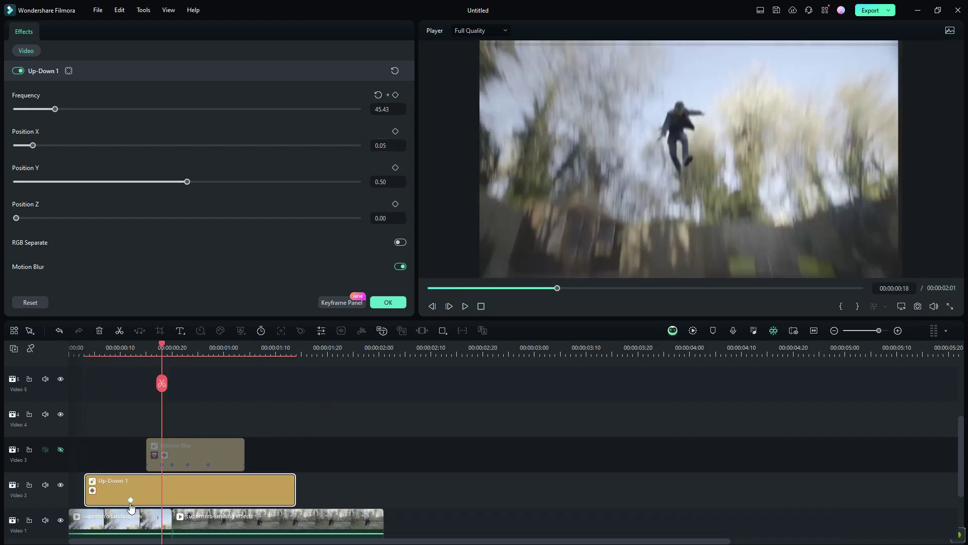
Step: Remove the keyframe from Up-Down 1, set its Frequency to 10, and replay the shake from the sky clip
left_click(131, 501)
type("10")
key("Return")
key("space")
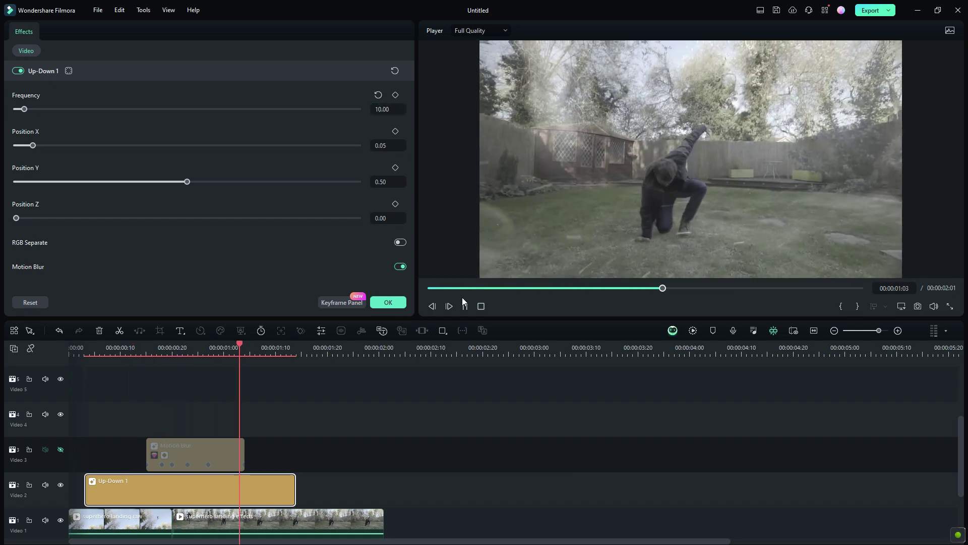
left_click(82, 351)
left_click(109, 349)
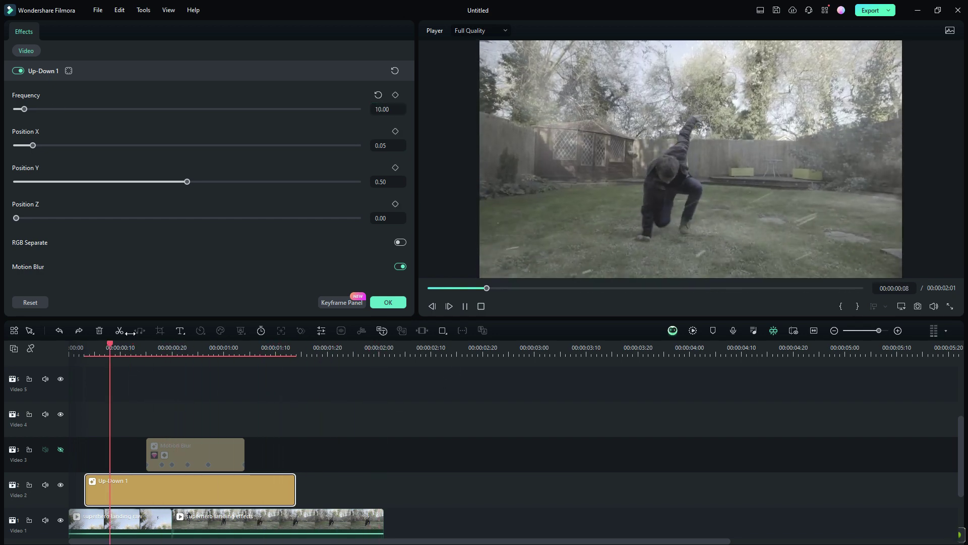
key("space")
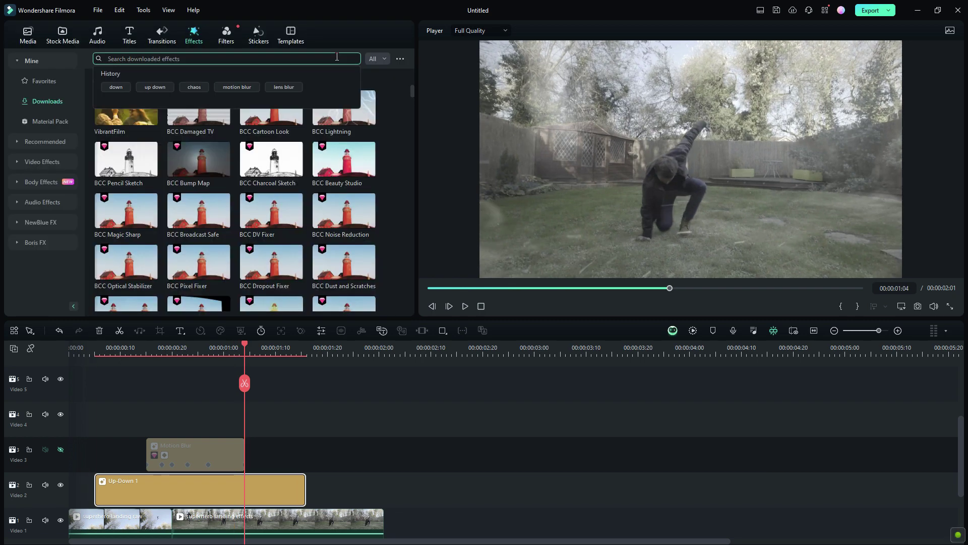
Step: Search the downloaded effects for "extreme"
left_click(337, 57)
type("extrom")
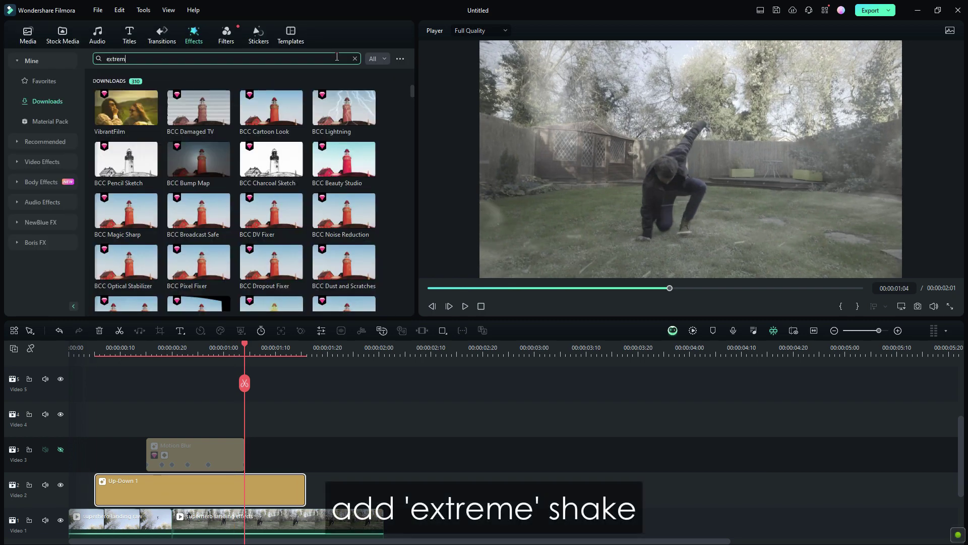
type("e")
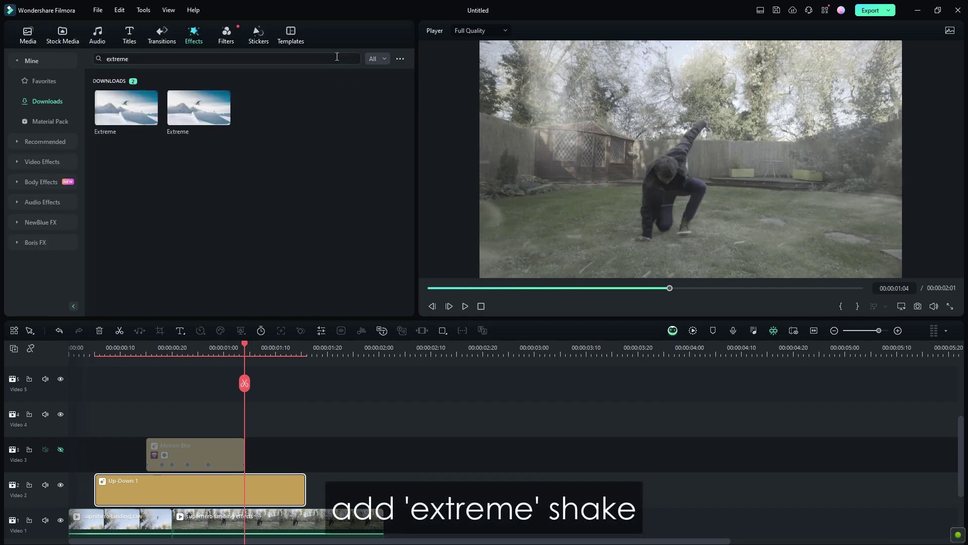
Step: Show the Motion Blur effect's track again and move the effect up to Video 4, leaving Video 3 free
left_click(62, 449)
left_click(178, 442)
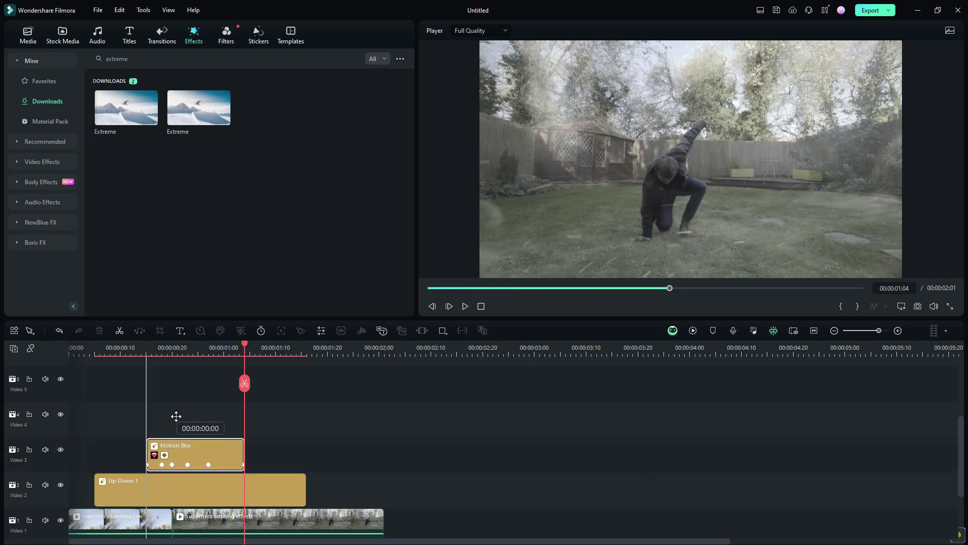
left_click_drag(175, 459, 175, 423)
double_click(177, 485)
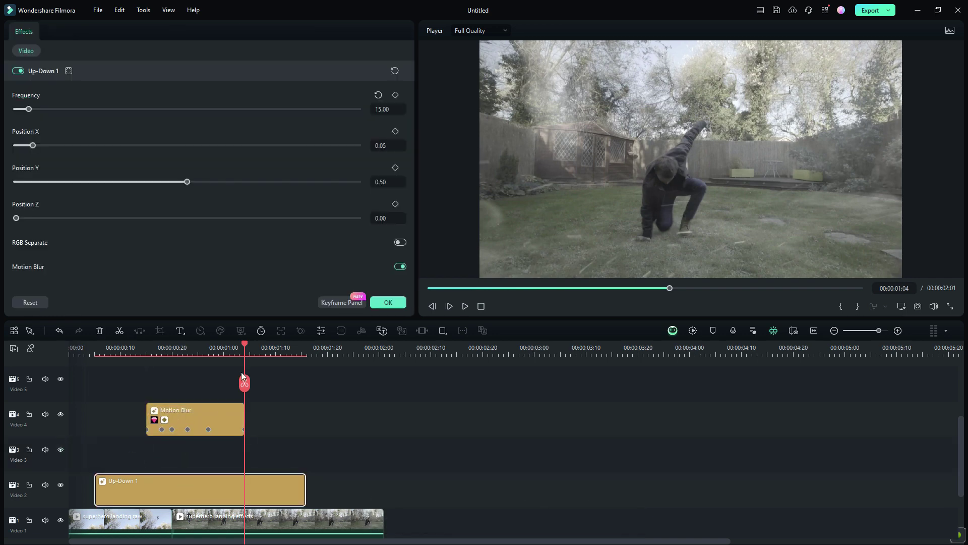
left_click(389, 303)
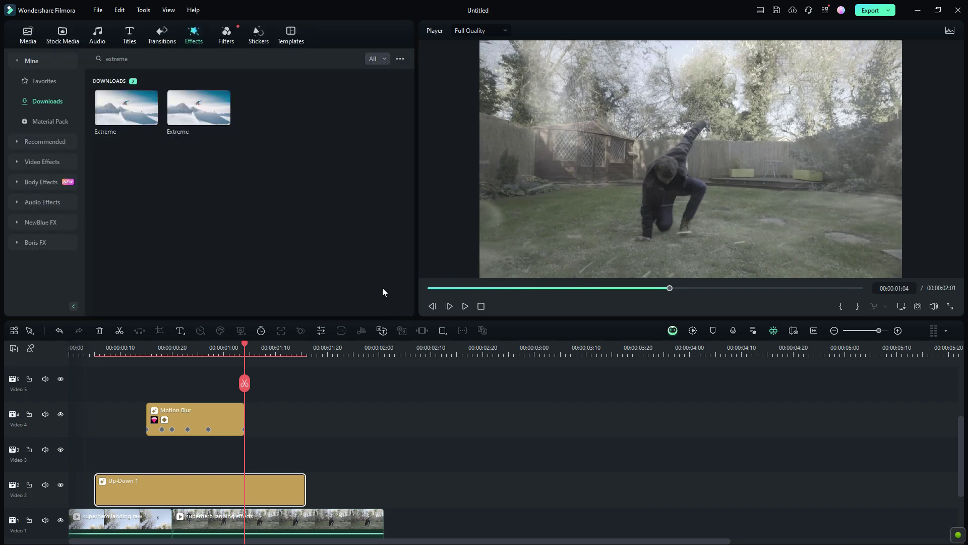
Step: Add the first Extreme effect to Video 3 at 00:00:00:20 and play it with the Motion Blur track hidden
left_click_drag(116, 113, 180, 460)
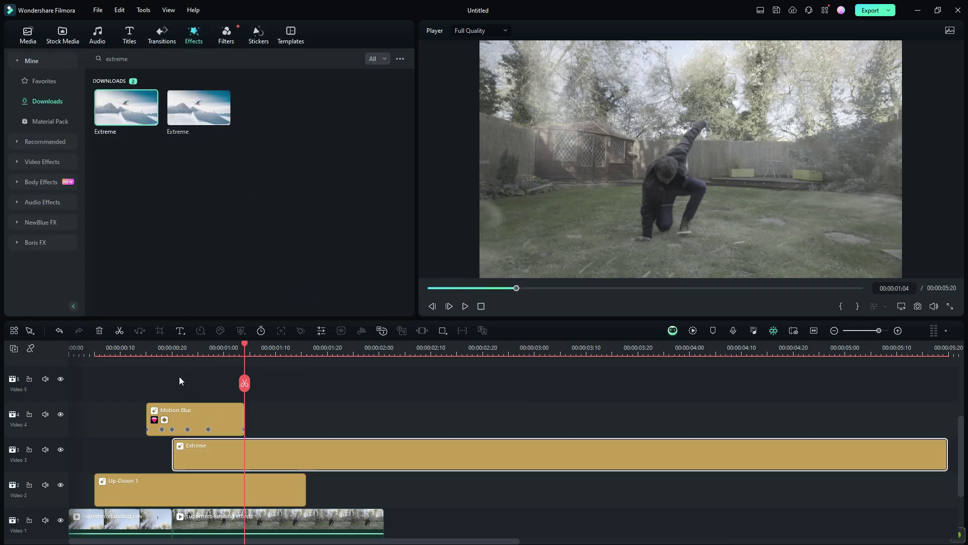
left_click(177, 376)
left_click(61, 414)
key("space")
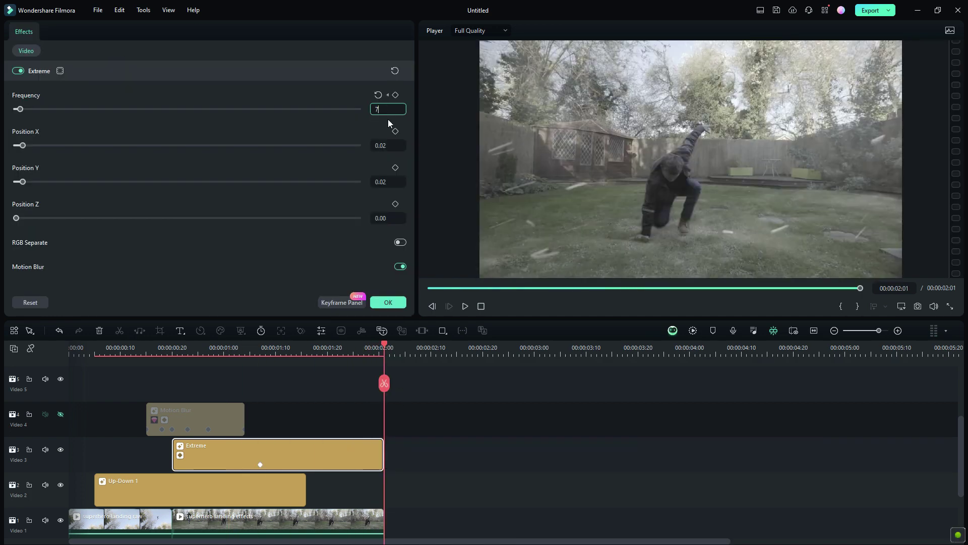
Step: Try a Frequency of 7 on the Extreme effect, replay the landing, and undo the change
type("7")
key("Return")
left_click(162, 353)
key("space")
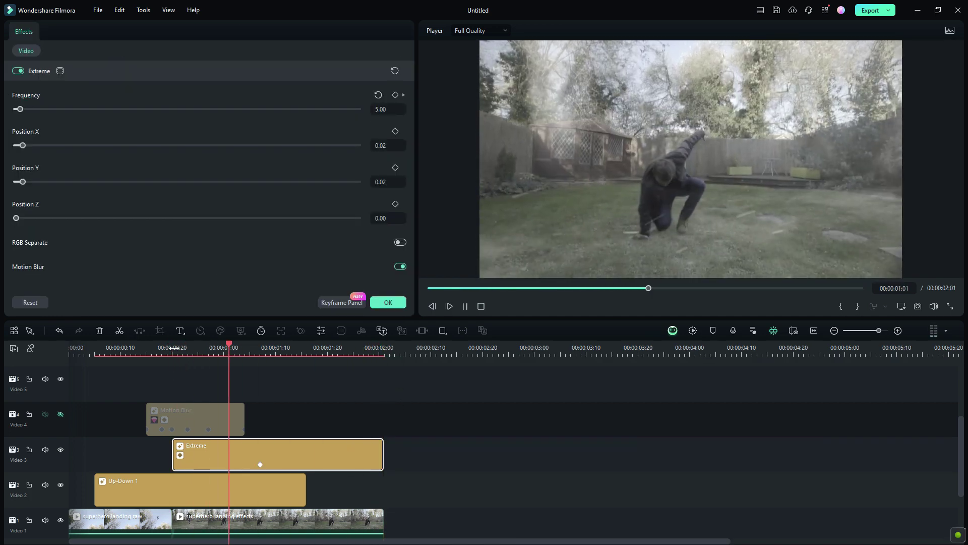
key("ctrl+z")
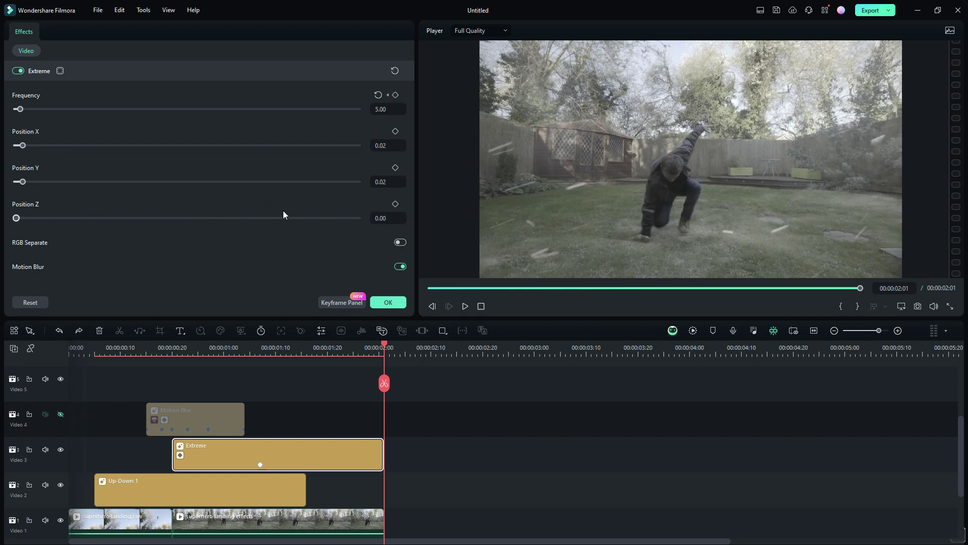
key("space")
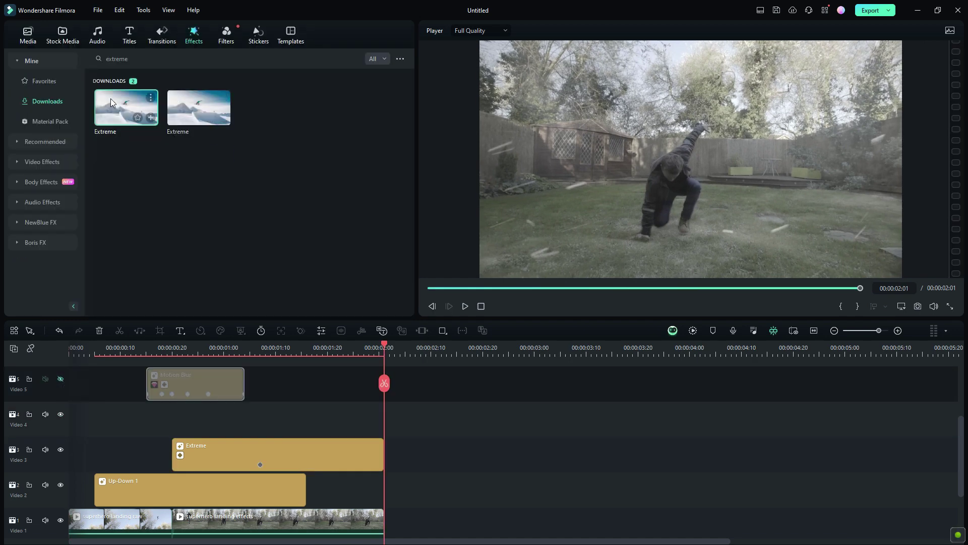
Step: Place a second Extreme effect on Video 4 at 00:00:00:20 and move the playhead to 00:00:01:11
left_click_drag(110, 99, 172, 417)
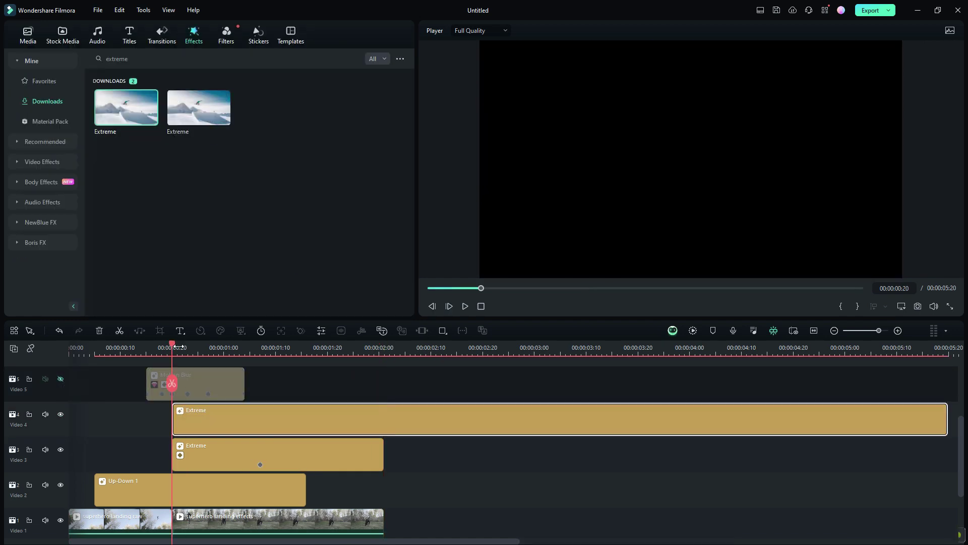
key("space")
left_click_drag(257, 350, 281, 352)
Step: Try splitting the Extreme effect on Video 4 at 00:00:01:11 and undo the split
key("ctrl+b")
double_click(298, 409)
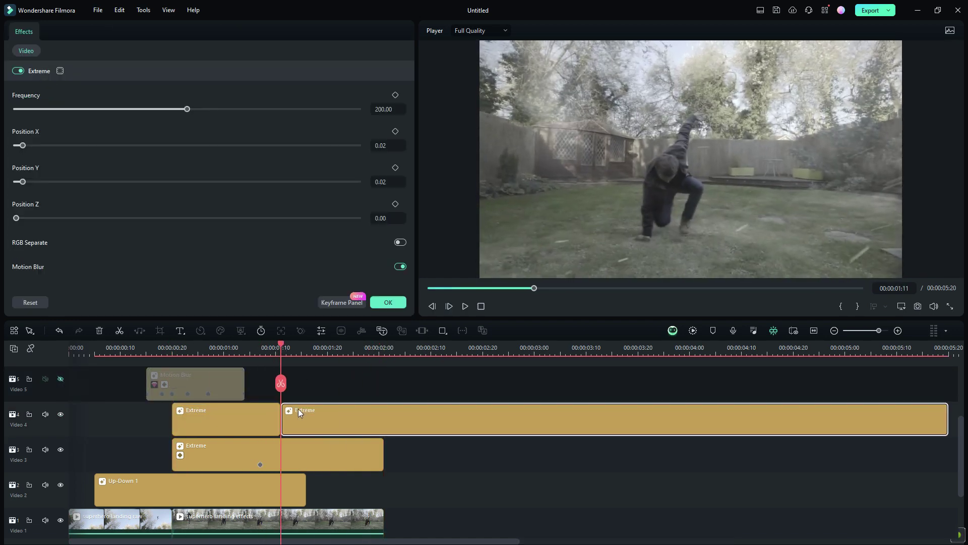
key("ctrl+z")
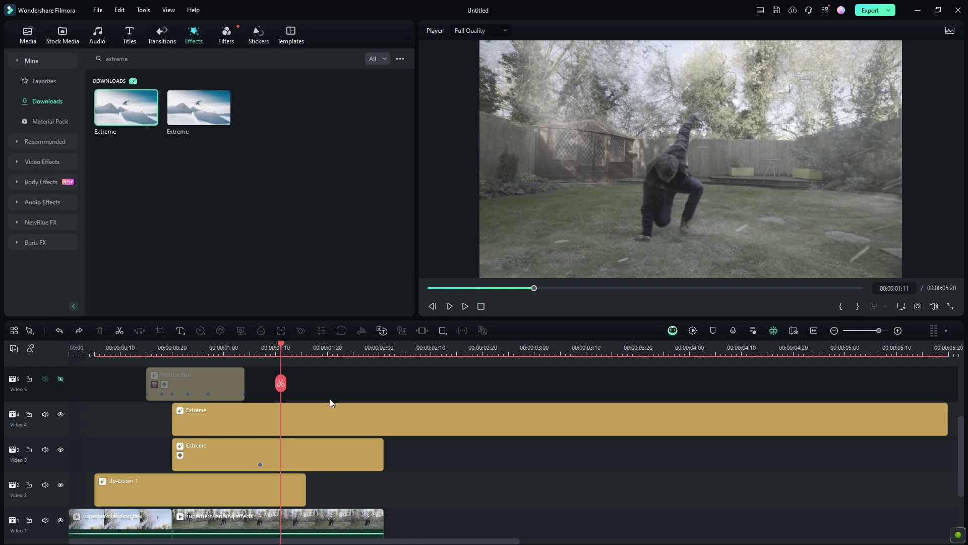
Step: Keyframe Position X and Y of the Video 4 Extreme effect from 0.02 at 00:00:01:11 to 0.00 at 00:00:01:22, and replay
left_click_drag(283, 344, 338, 343)
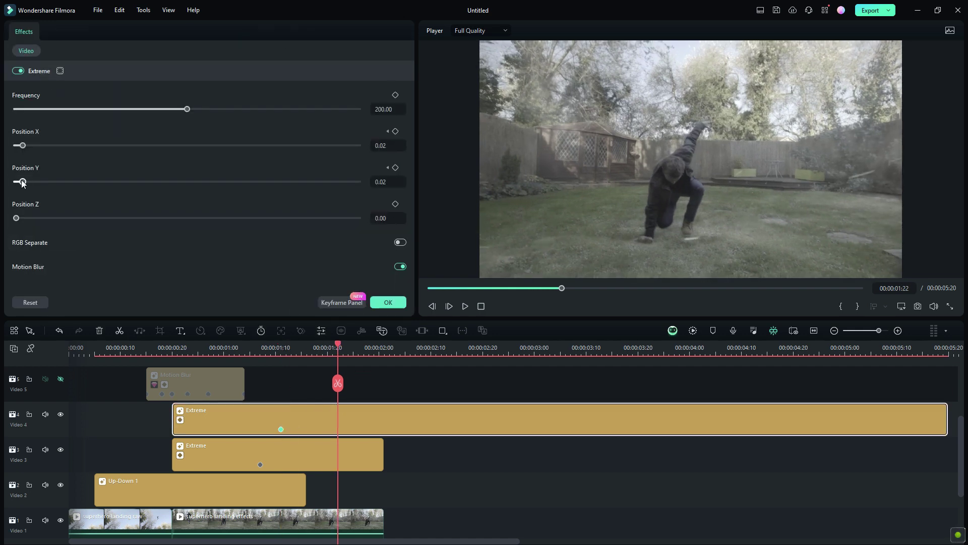
key("space")
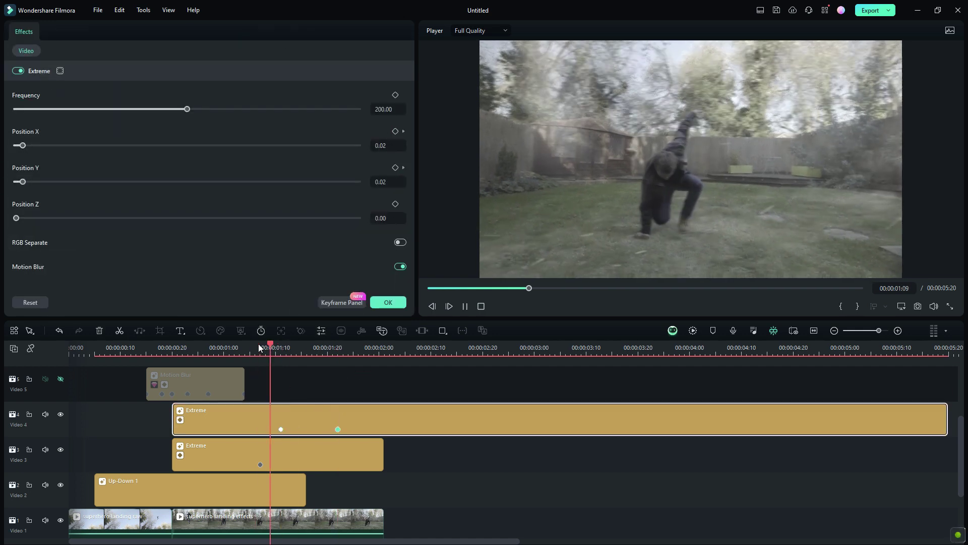
left_click(232, 346)
left_click(212, 345)
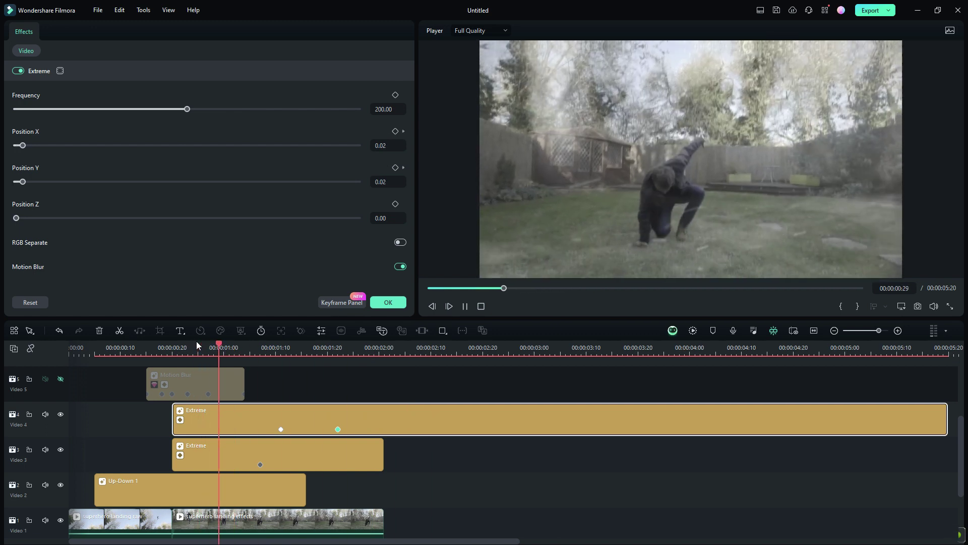
mouse_move(181, 339)
key("space")
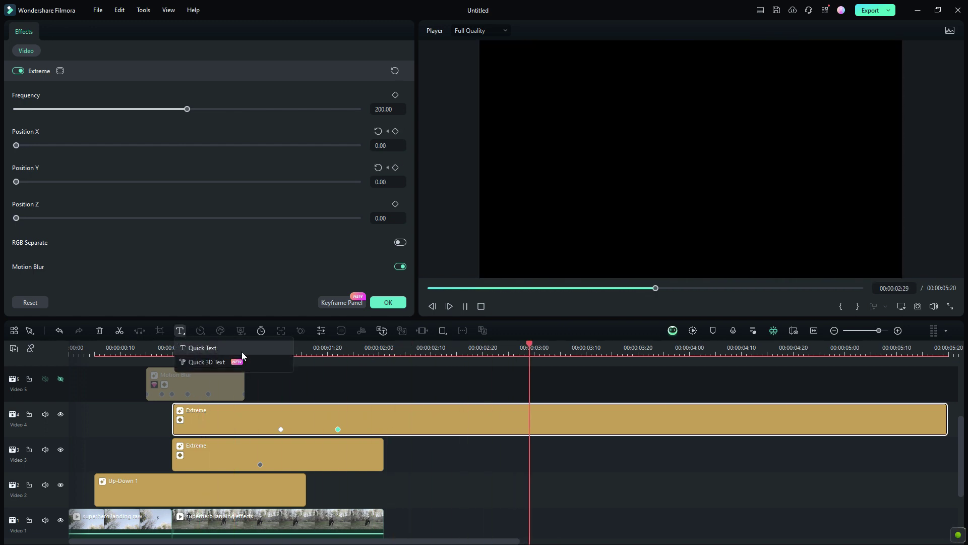
Step: Split the Extreme effect on Video 4 at 00:00:02:01 and delete the part after it
left_click(380, 346)
left_click(383, 345)
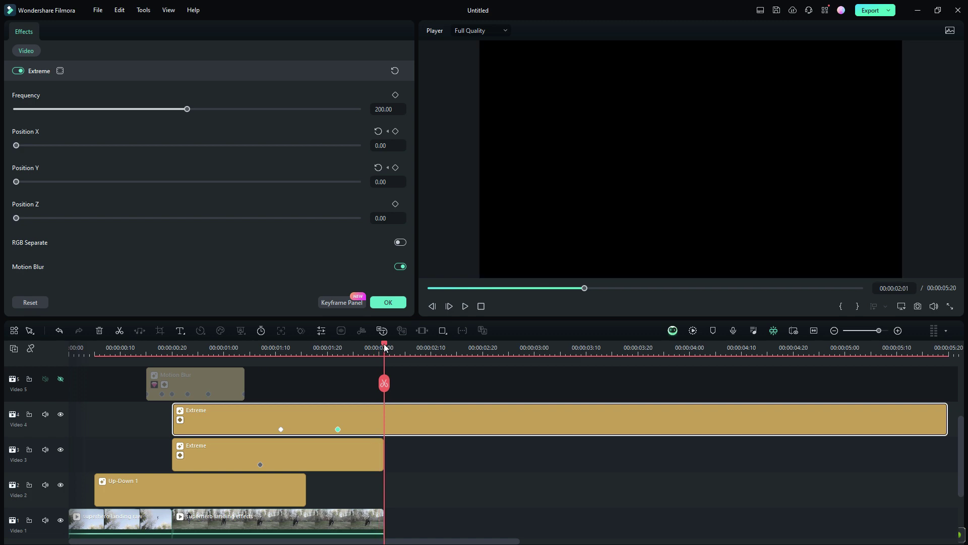
left_click(405, 420)
key("ctrl+b")
key("Delete")
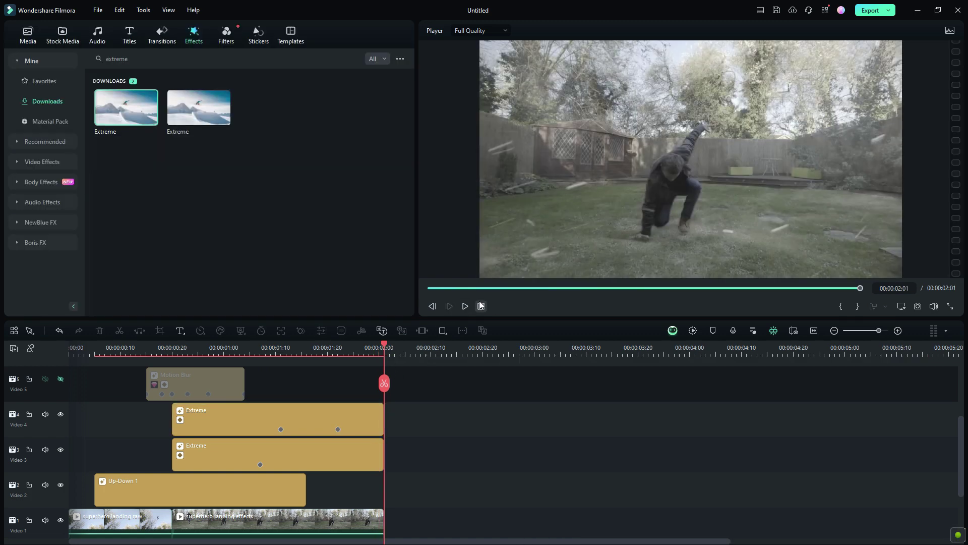
Step: Render the timeline preview and replay the landing shake from 00:00:00:13
left_click(691, 330)
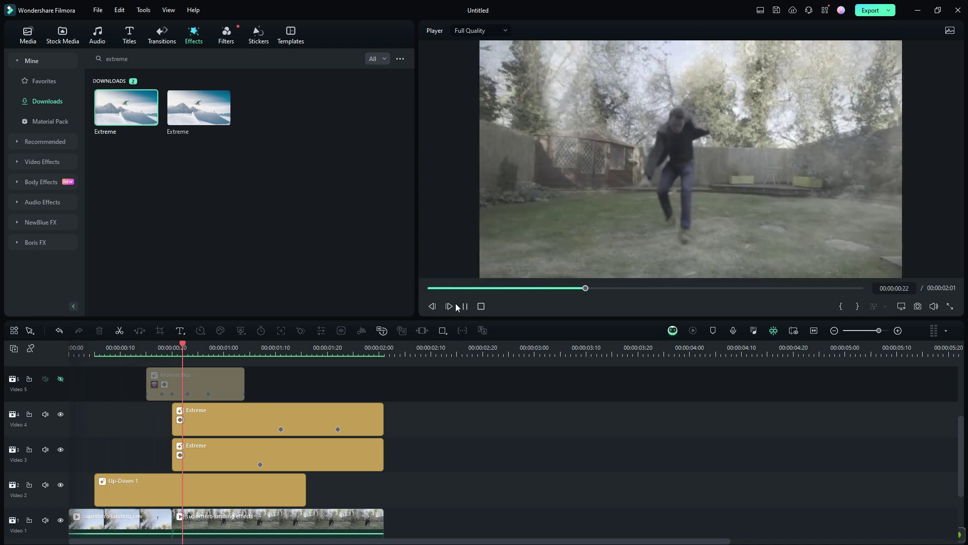
left_click(135, 348)
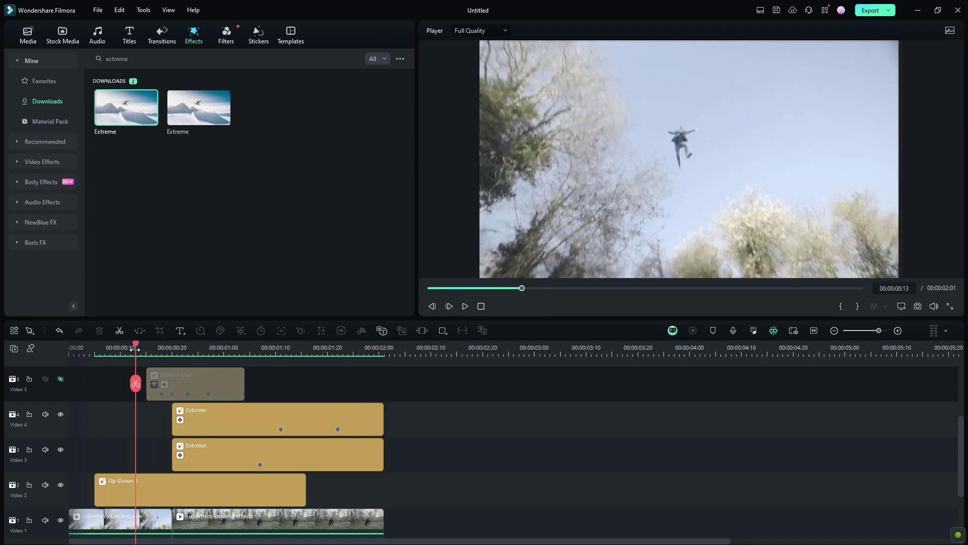
key("space")
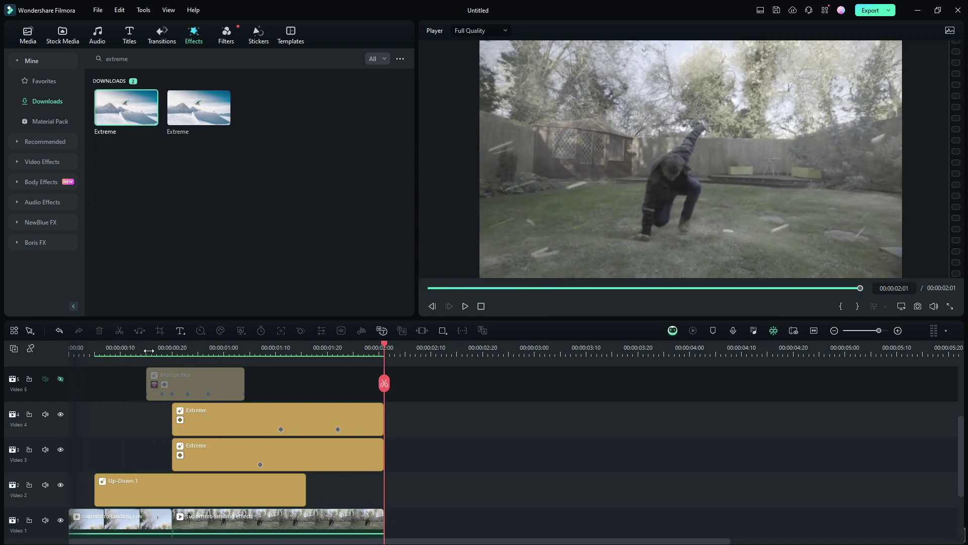
Step: Move the playhead to 00:00:00:15 and show the Motion Blur track on Video 5 again
left_click(148, 350)
left_click(60, 379)
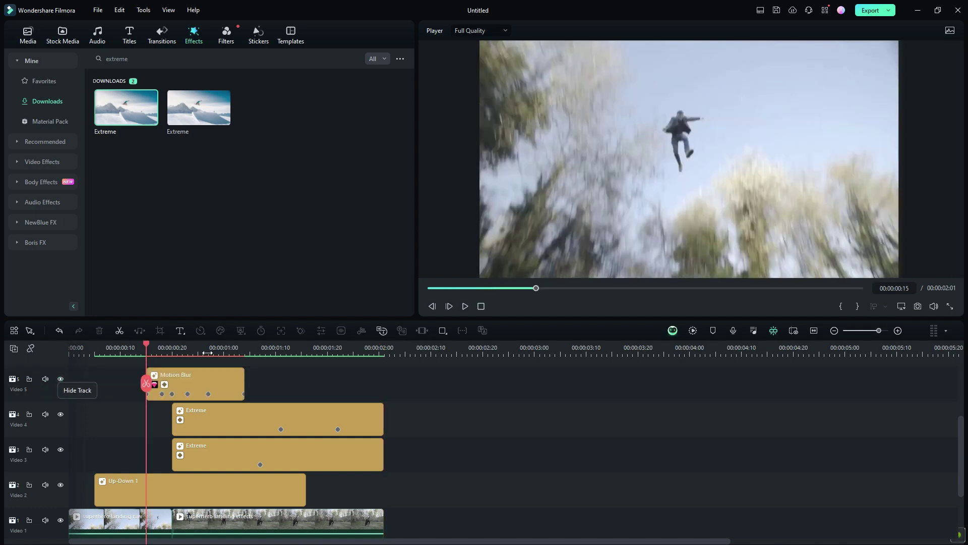
Step: Render the timeline preview and replay the whole sequence from the start
left_click(696, 331)
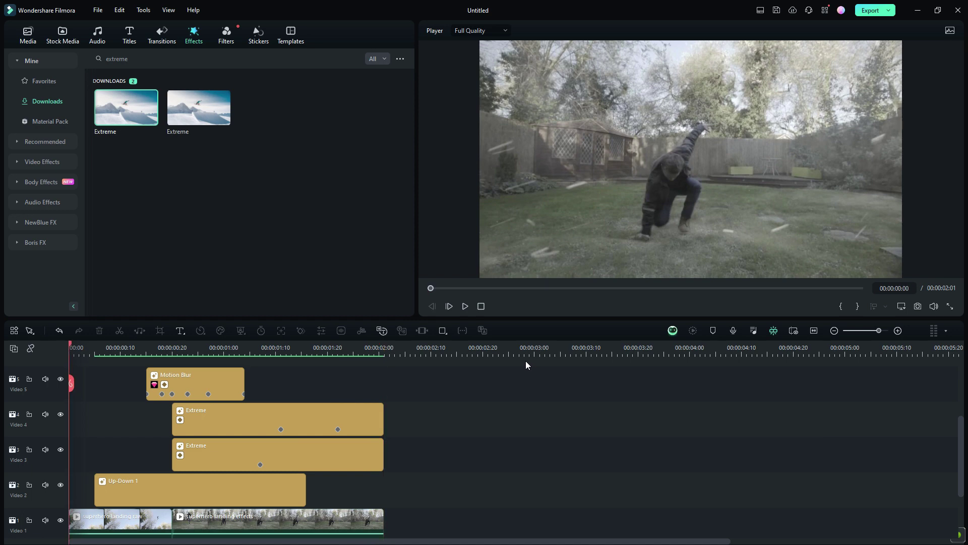
key("space")
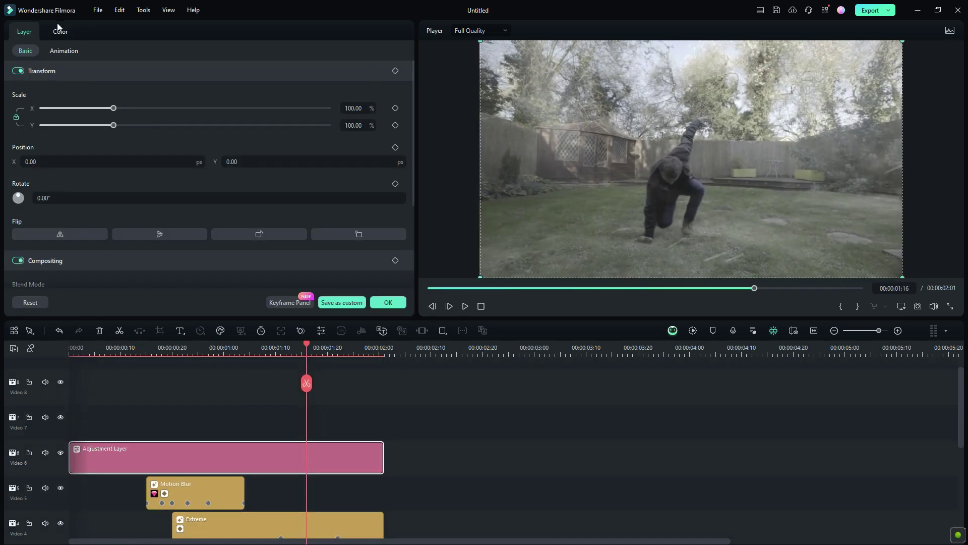
Step: Raise the basic colour and light settings of the adjustment layer on Video 6 for a more vivid, contrasty image
left_click(60, 31)
left_click_drag(189, 225, 296, 228)
scroll(169, 200, "down", 3)
left_click_drag(187, 244, 322, 237)
left_click_drag(187, 280, 252, 280)
mouse_move(187, 171)
left_mouse_down()
mouse_move(254, 173)
mouse_move(183, 180)
mouse_move(192, 181)
left_mouse_up()
scroll(191, 182, "down", 3)
scroll(151, 202, "down", 20)
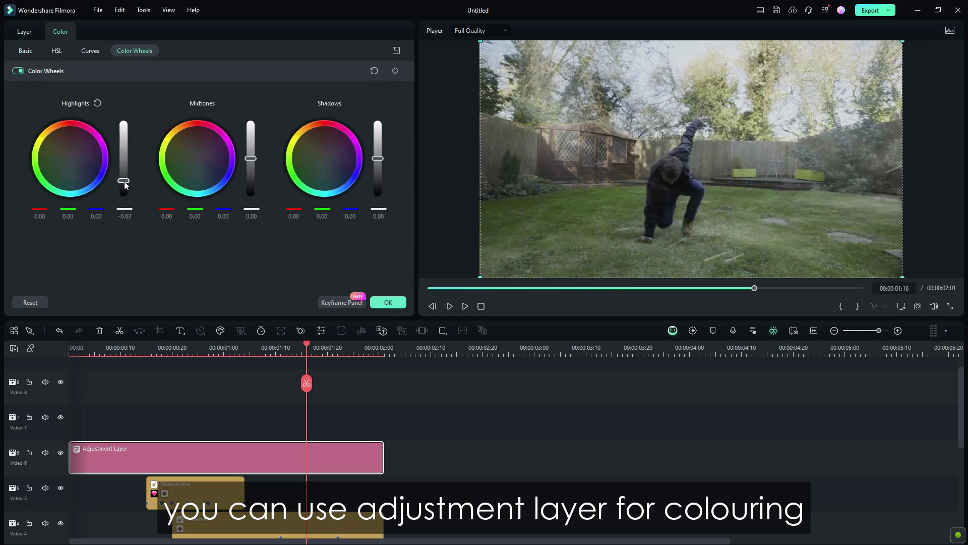
Step: Tint the adjustment layer's highlights warm at 100.00, 89.80, 83.92 with the color wheels and lower the midtones brightness to -0.13
left_click_drag(70, 158, 67, 159)
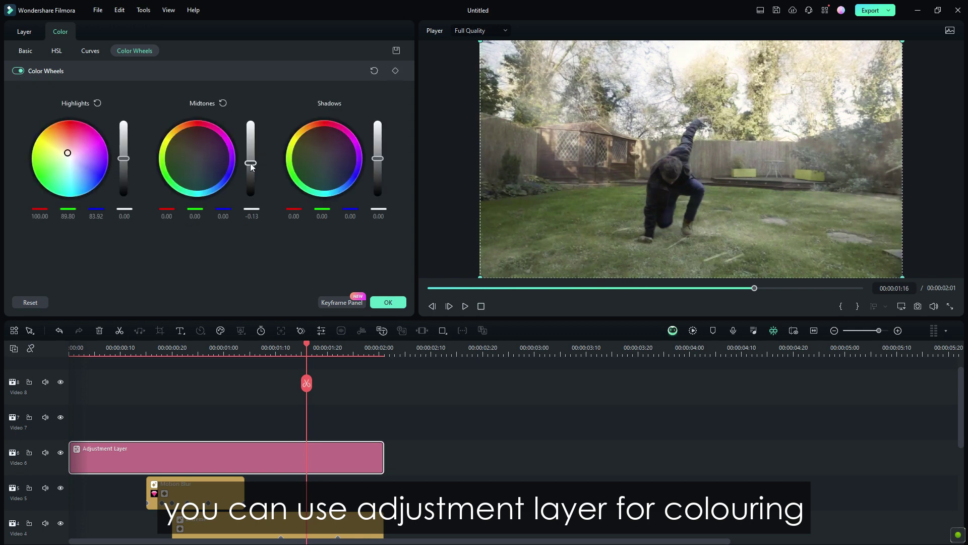
scroll(243, 161, "up", 10)
left_click(388, 302)
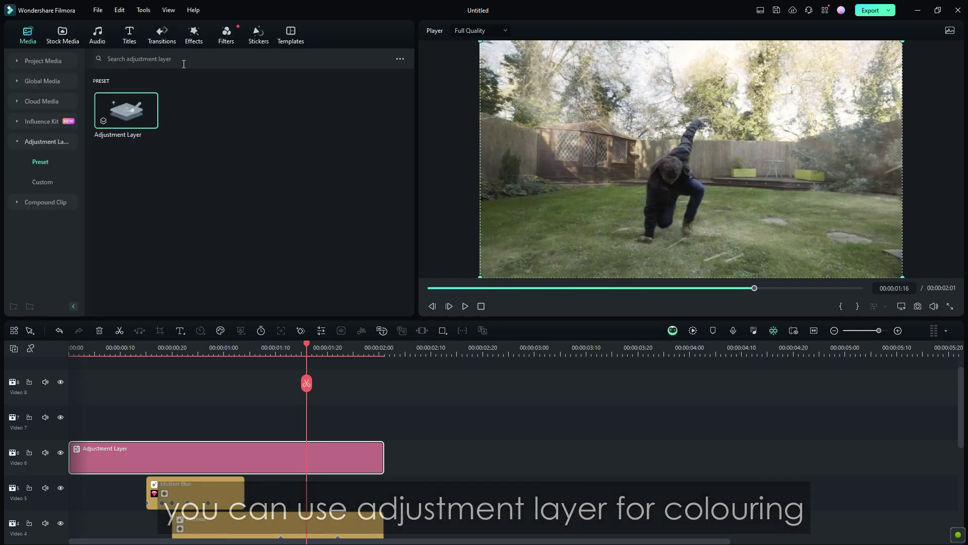
Step: Reopen the adjustment layer's colour correction and review its basic settings
left_click(194, 34)
left_click(318, 59)
double_click(212, 454)
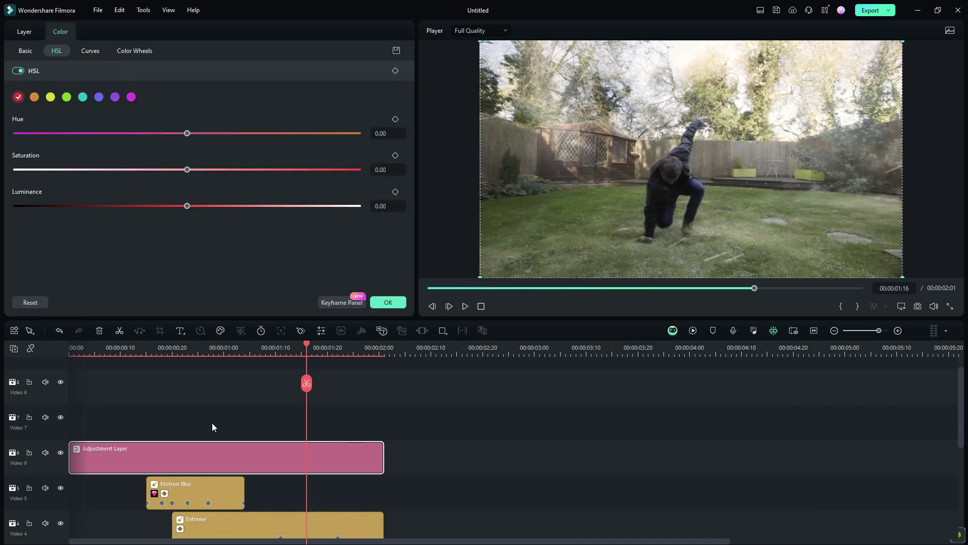
left_click(26, 51)
scroll(80, 172, "up", 5)
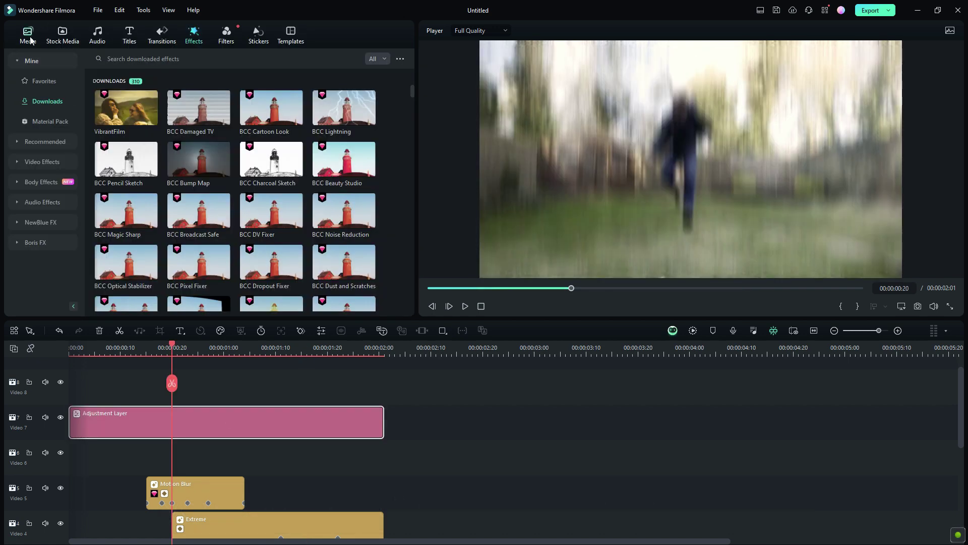
Step: Add a second adjustment layer on Video 6 starting at 00:00:00:15 and open its colour settings
left_click(27, 36)
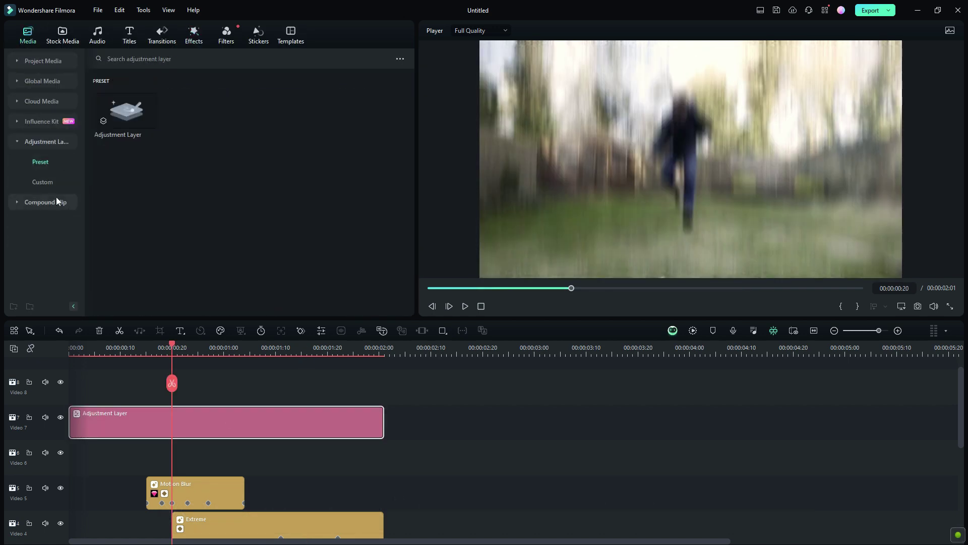
left_click_drag(126, 110, 173, 442)
double_click(196, 464)
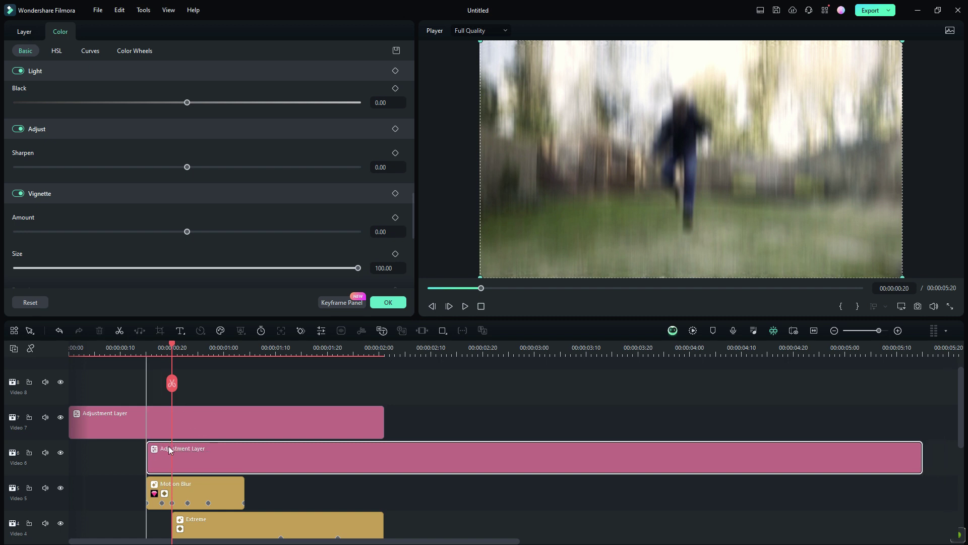
Step: Keyframe the new adjustment layer's exposure at 00:00:00:20 and set it to 29
scroll(26, 232, "down", 2)
scroll(24, 207, "up", 6)
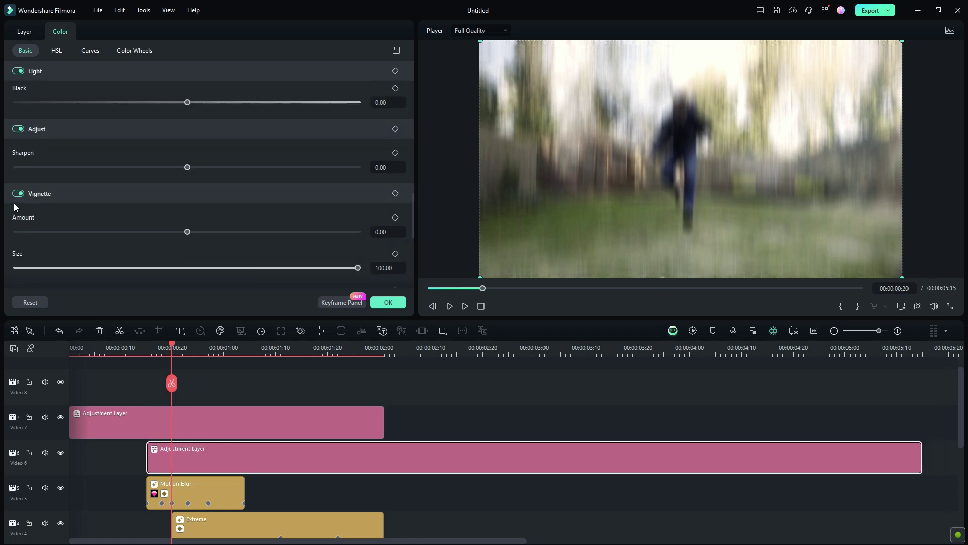
left_click(395, 173)
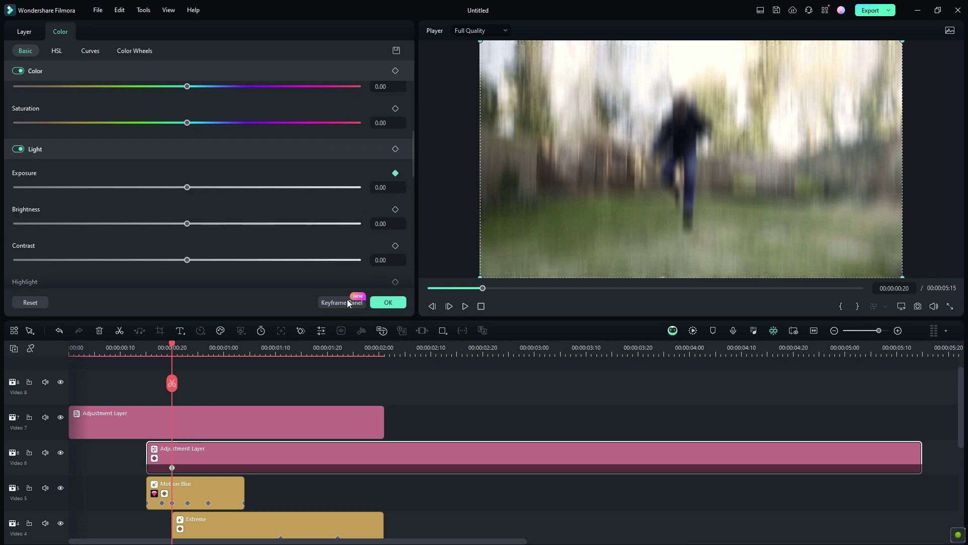
type("3")
key("Return")
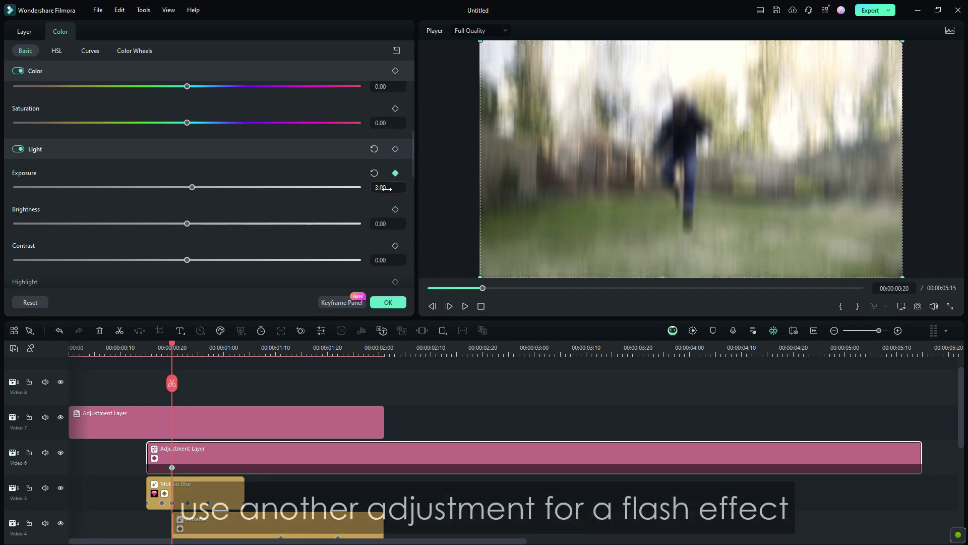
left_click_drag(192, 187, 237, 187)
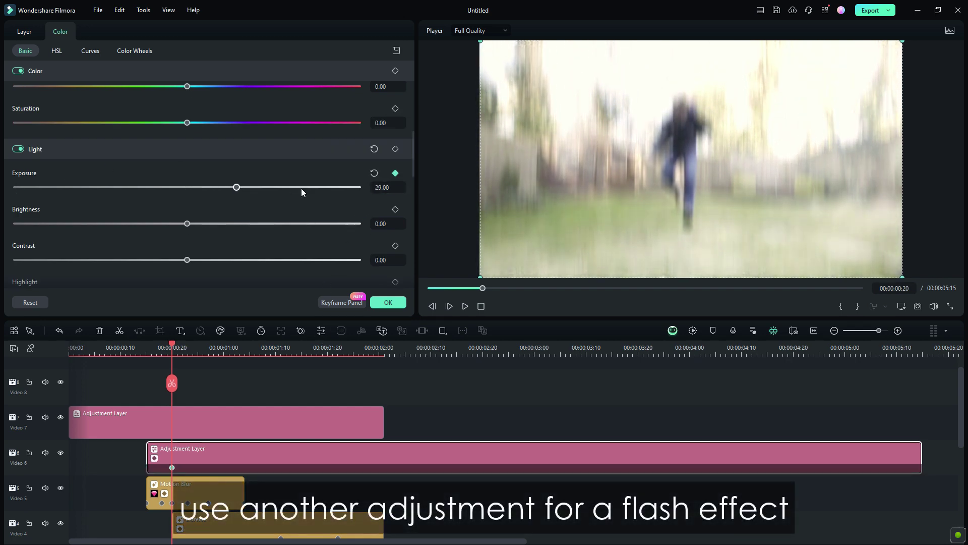
Step: Add further exposure keyframes at about 00:00:00:25 and at 00:00:01:16, with the exposure at 0 on the last one
left_click_drag(172, 347, 265, 348)
left_click_drag(171, 467, 197, 467)
left_click(172, 348)
left_click_drag(172, 348, 308, 349)
left_click(387, 188)
type("0")
key("Return")
Step: Split the Video 6 adjustment layer at 00:00:01:16 and delete the part after it
left_click(307, 382)
left_click(352, 456)
key("Delete")
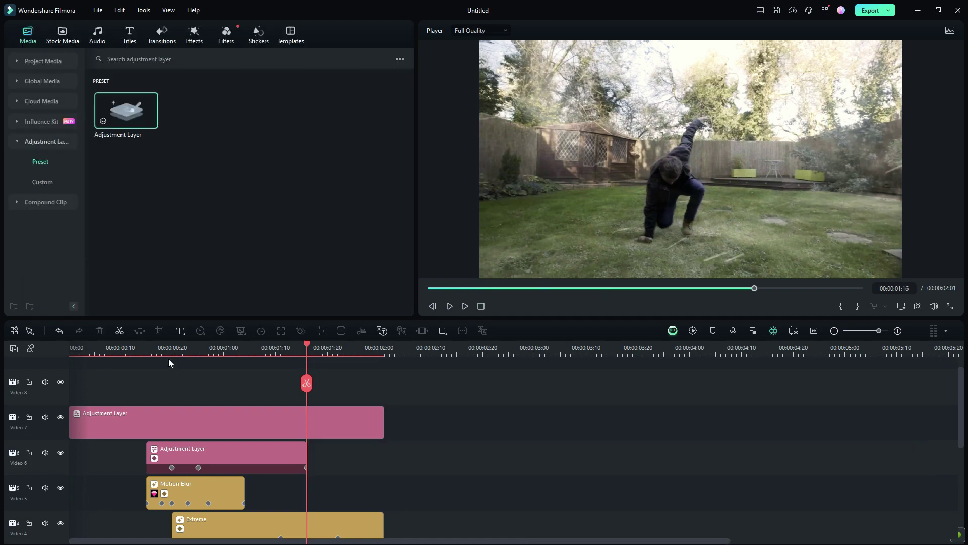
Step: Replay the exposure flash from about 00:00:00:20 and render the timeline preview
left_click(169, 351)
key("space")
left_click(173, 347)
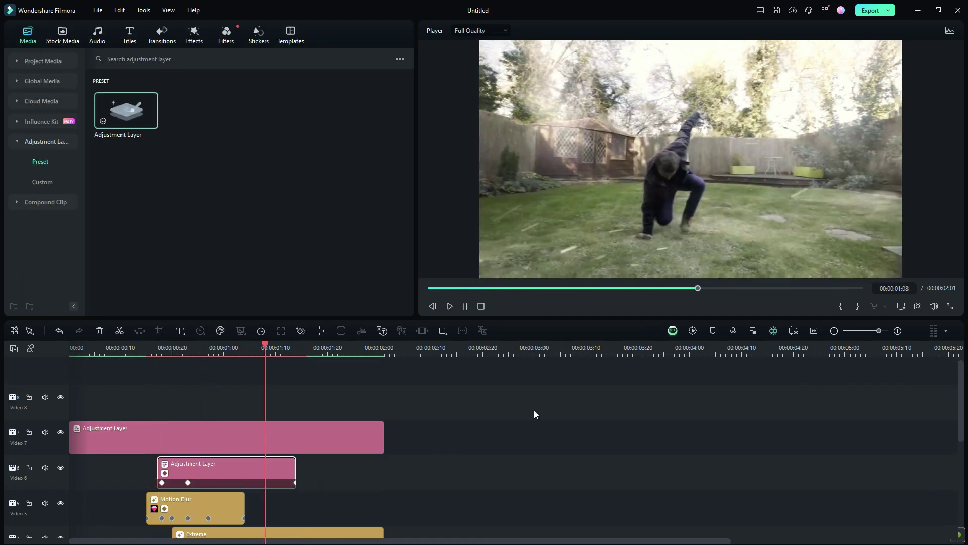
key("space")
left_click(693, 332)
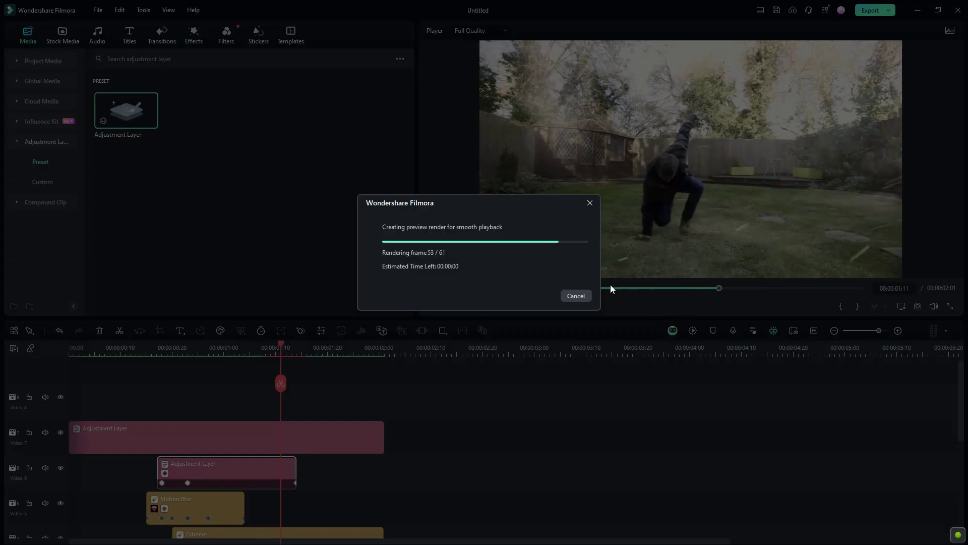